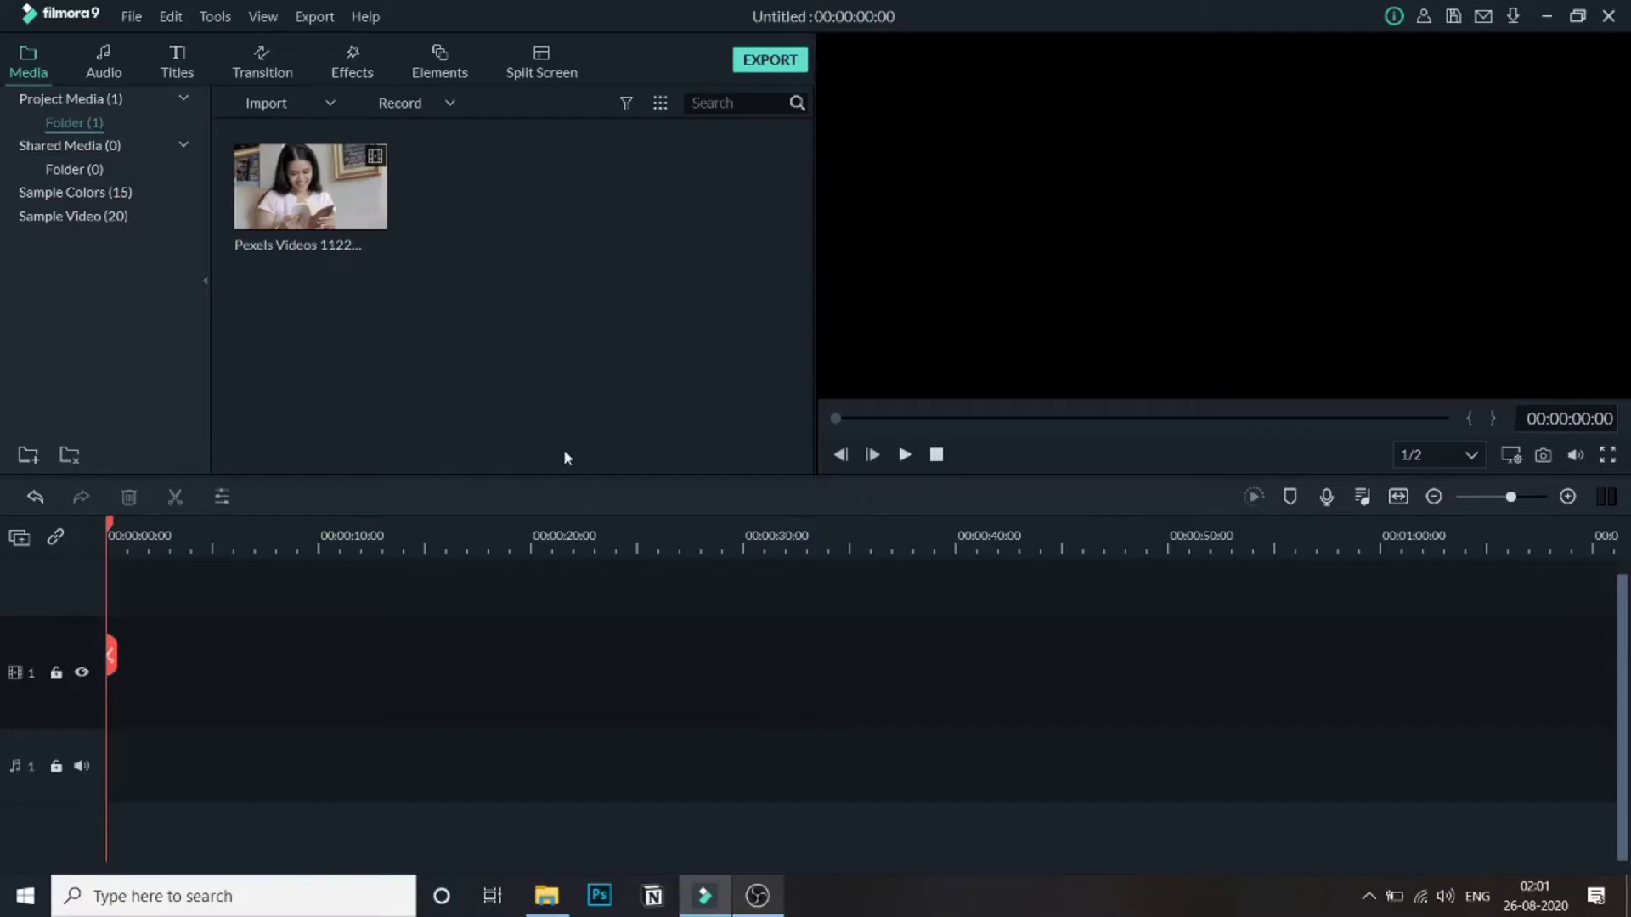
# Add the reading video to track 1, split it at 00:00:06:15 and delete the remainder
pyautogui.moveTo(343, 211)
pyautogui.moveTo(353, 204); pyautogui.dragTo(187, 668)
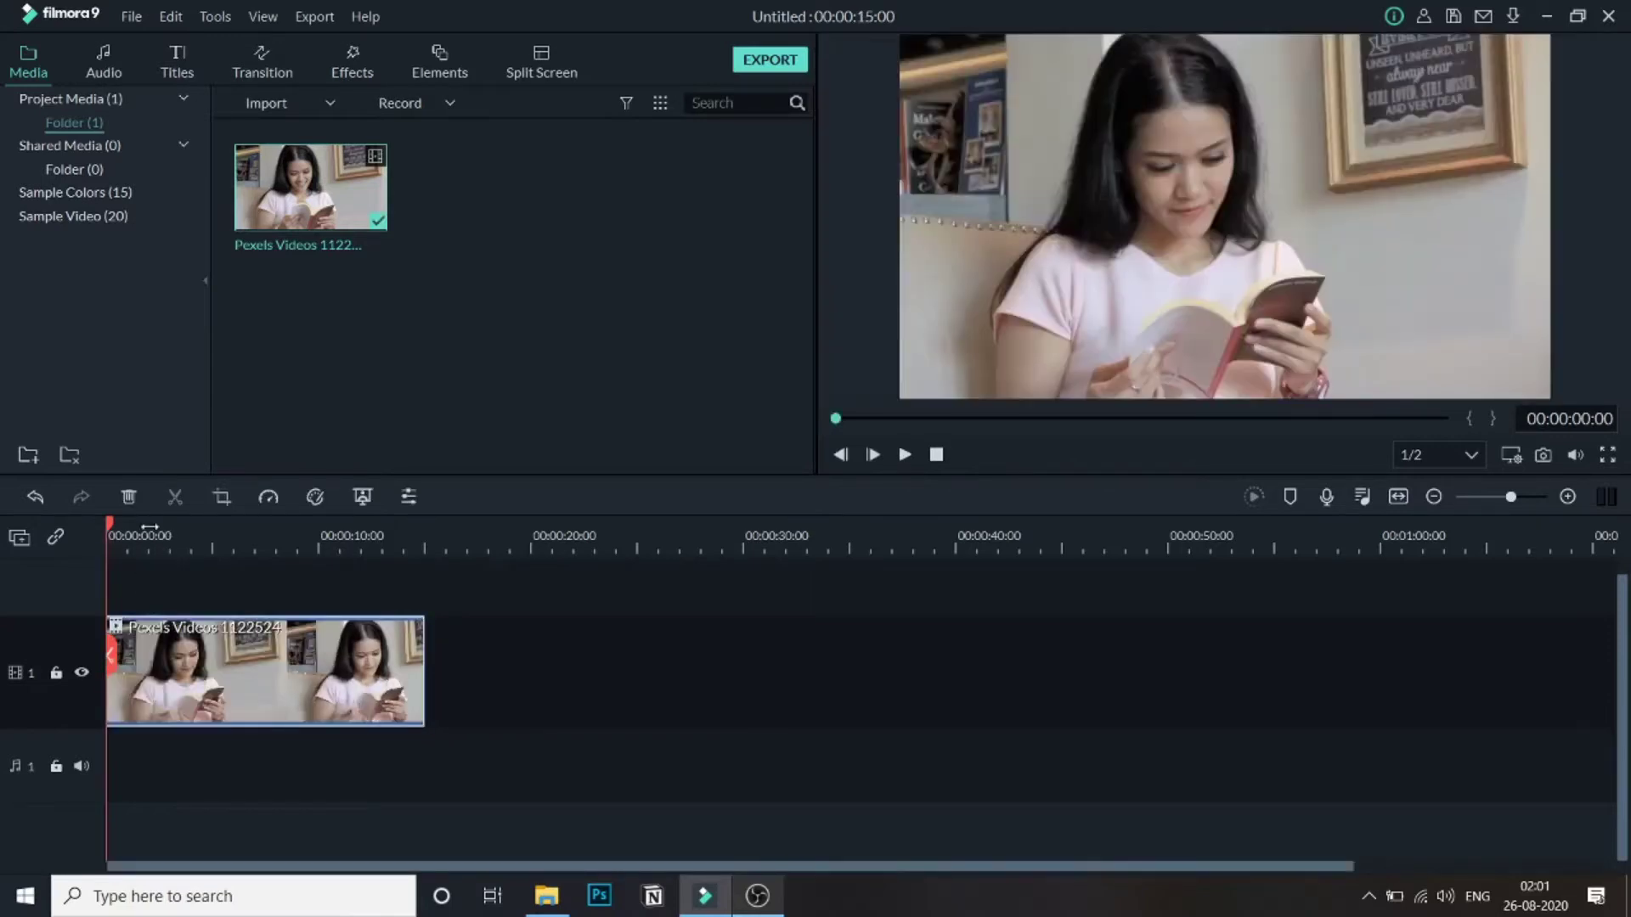
pyautogui.moveTo(110, 533); pyautogui.dragTo(247, 562)
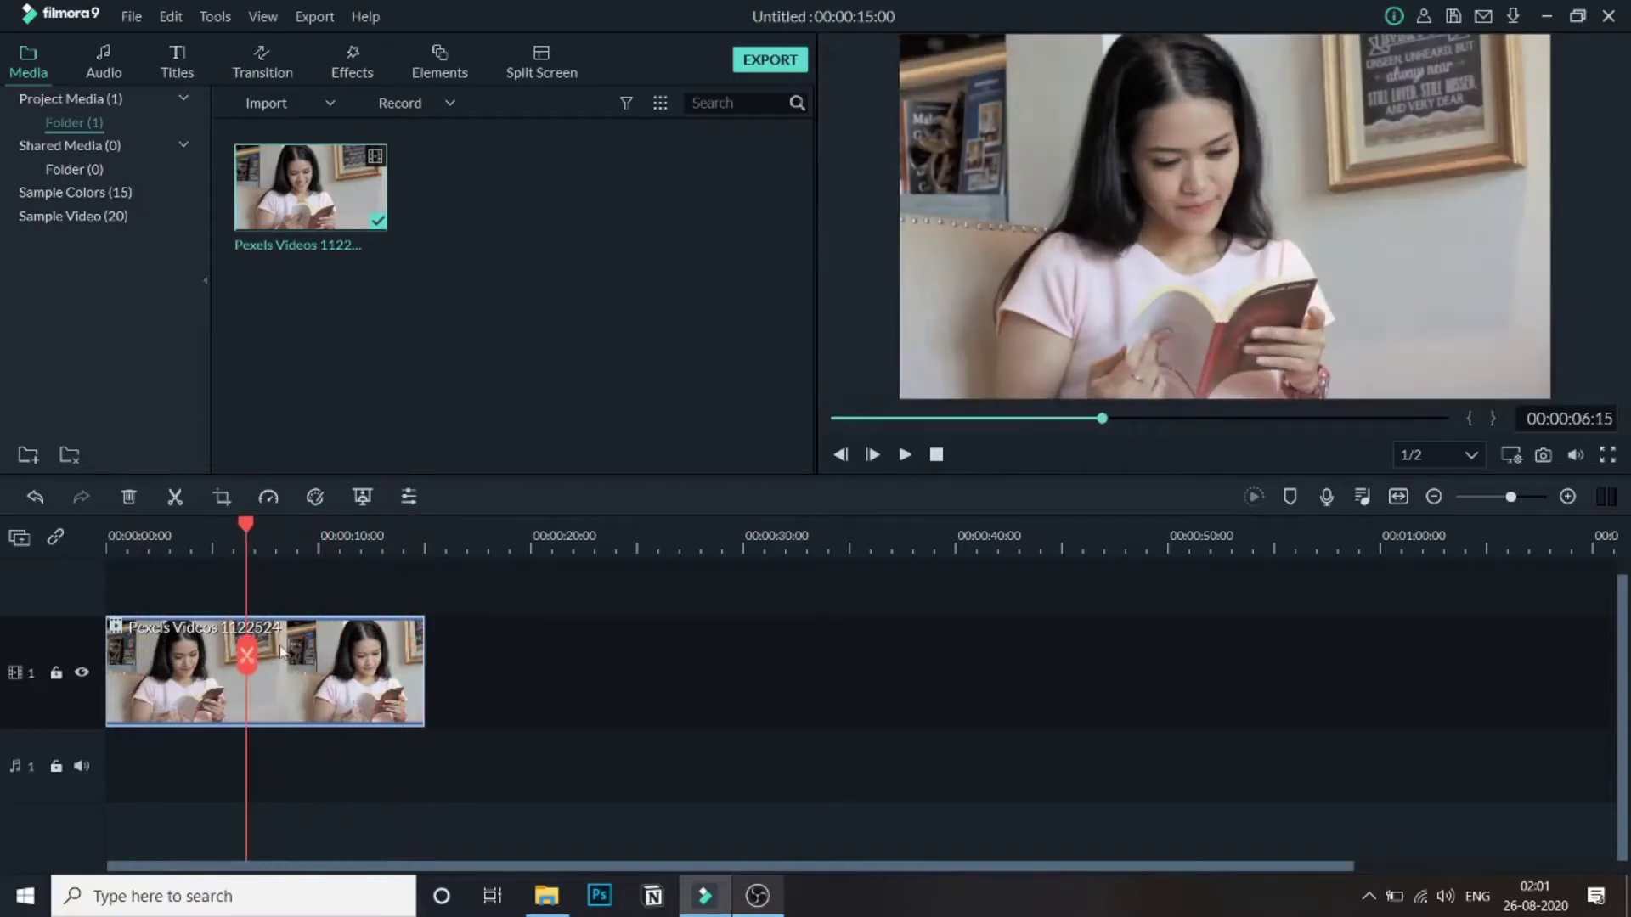
pyautogui.click(246, 654)
pyautogui.press('Delete')
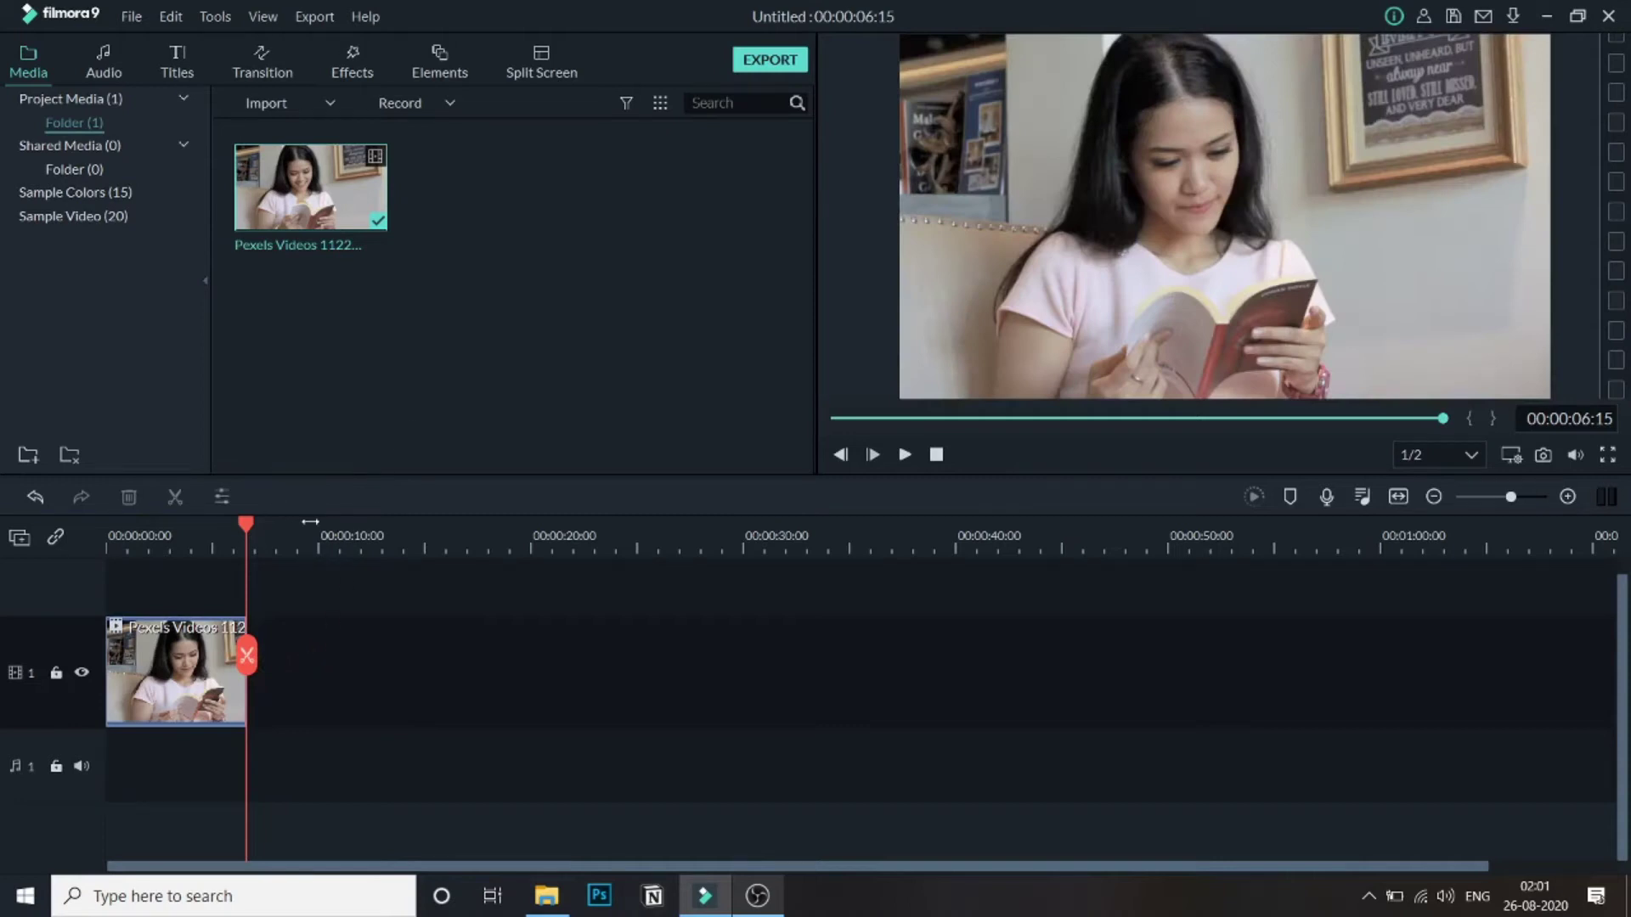
pyautogui.moveTo(251, 532); pyautogui.dragTo(112, 539)
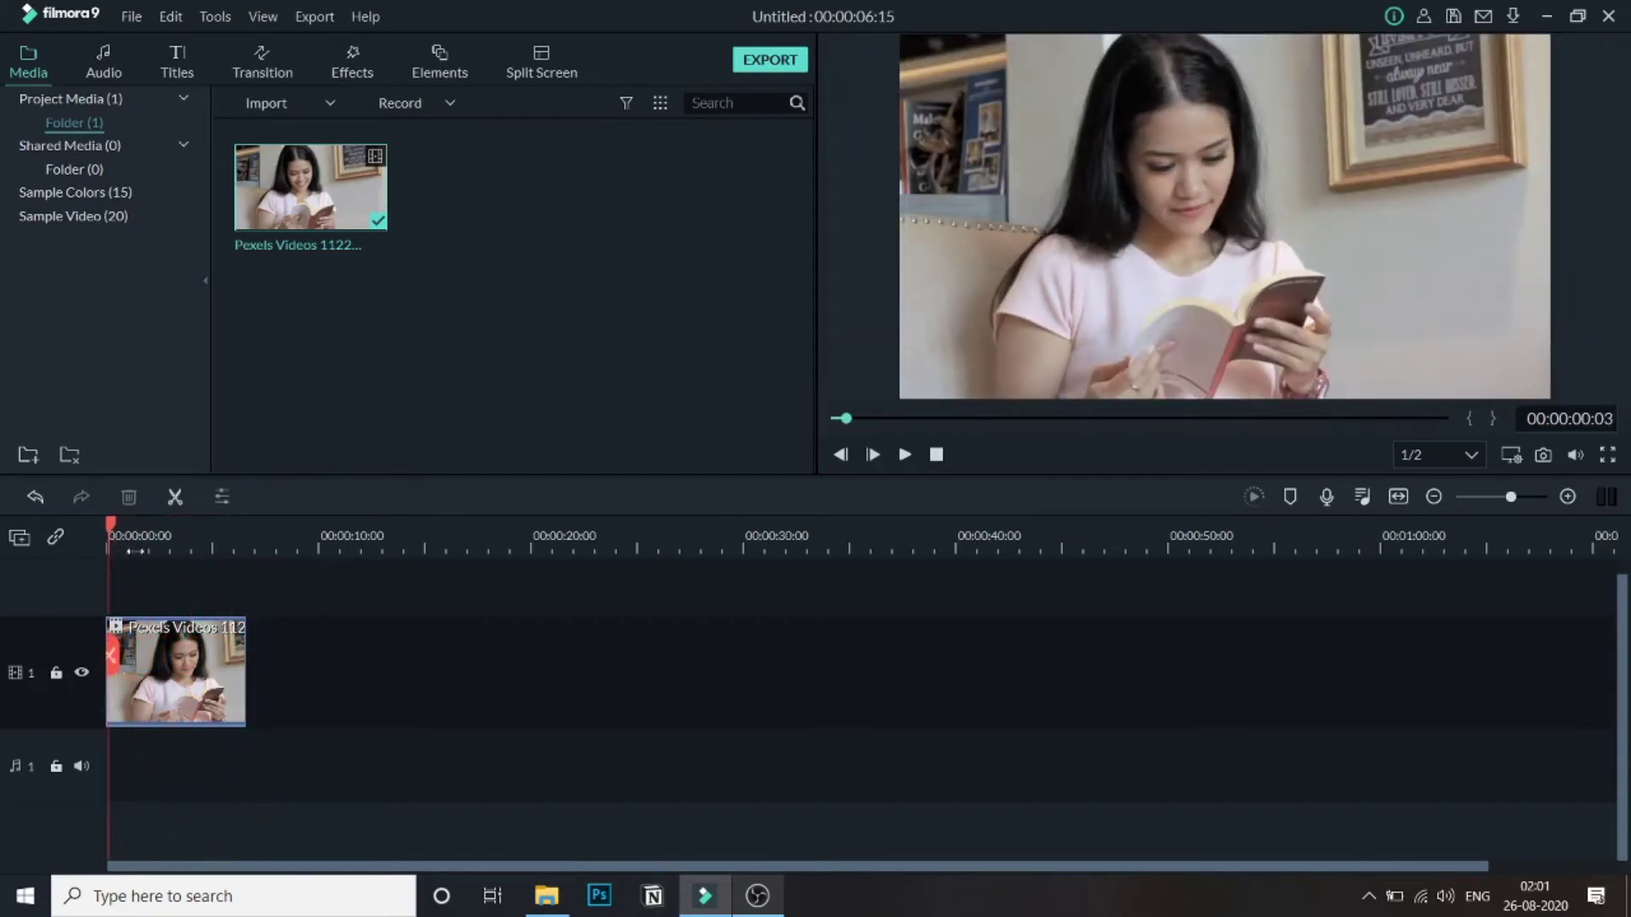
# Place the White sample colour clip right after the reading video
pyautogui.click(100, 194)
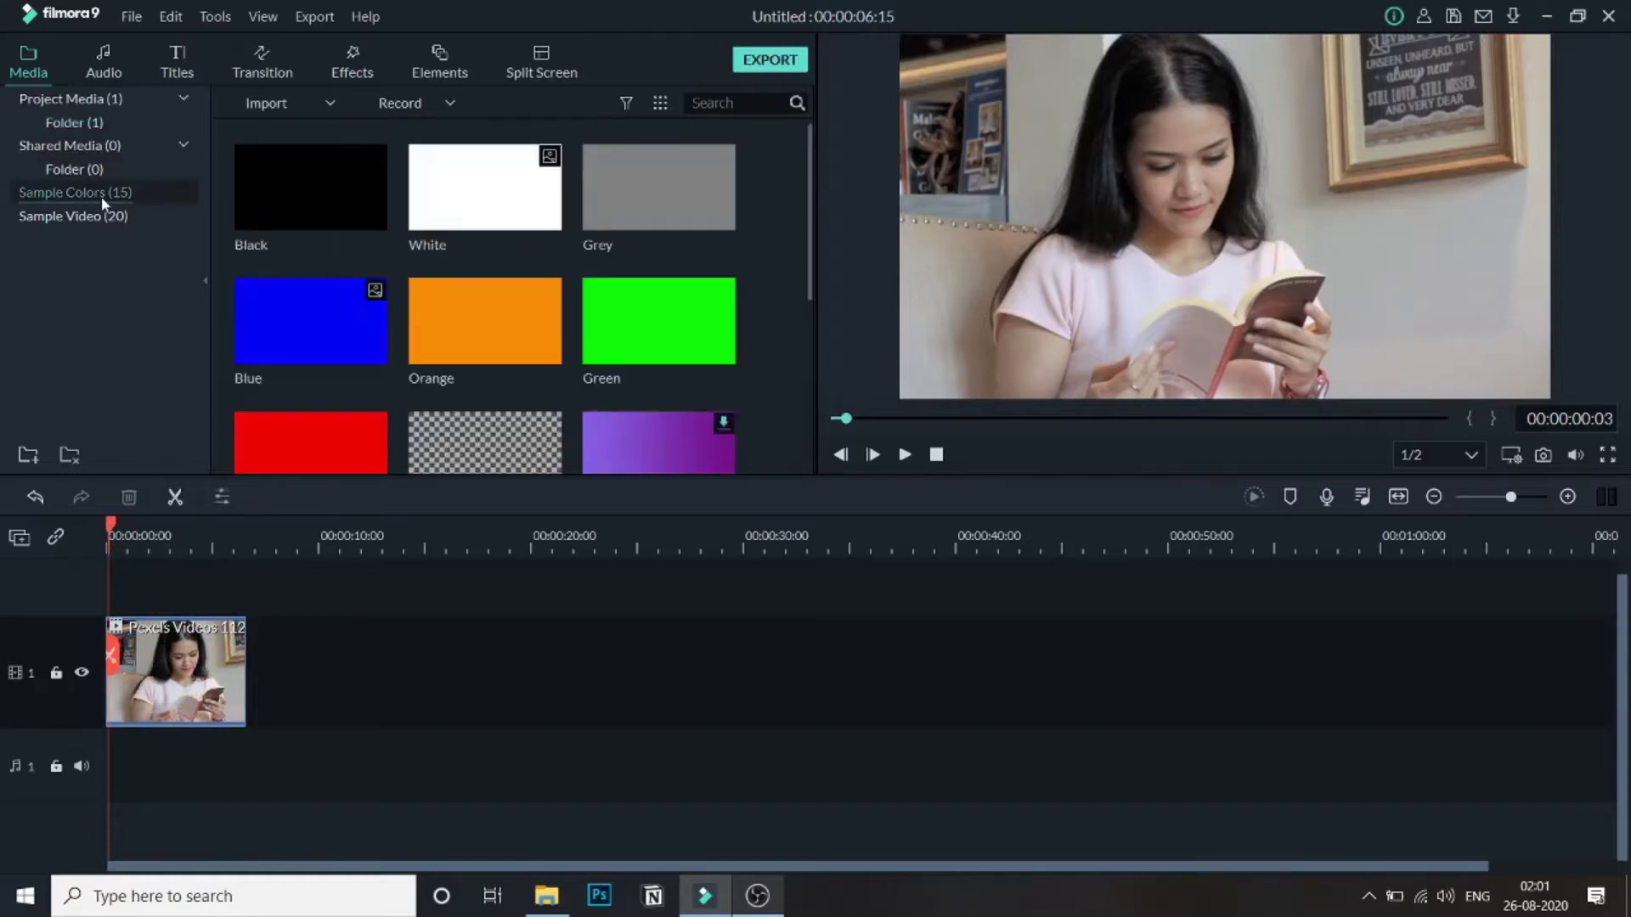
pyautogui.moveTo(423, 224); pyautogui.dragTo(440, 304)
pyautogui.moveTo(326, 586); pyautogui.dragTo(252, 634)
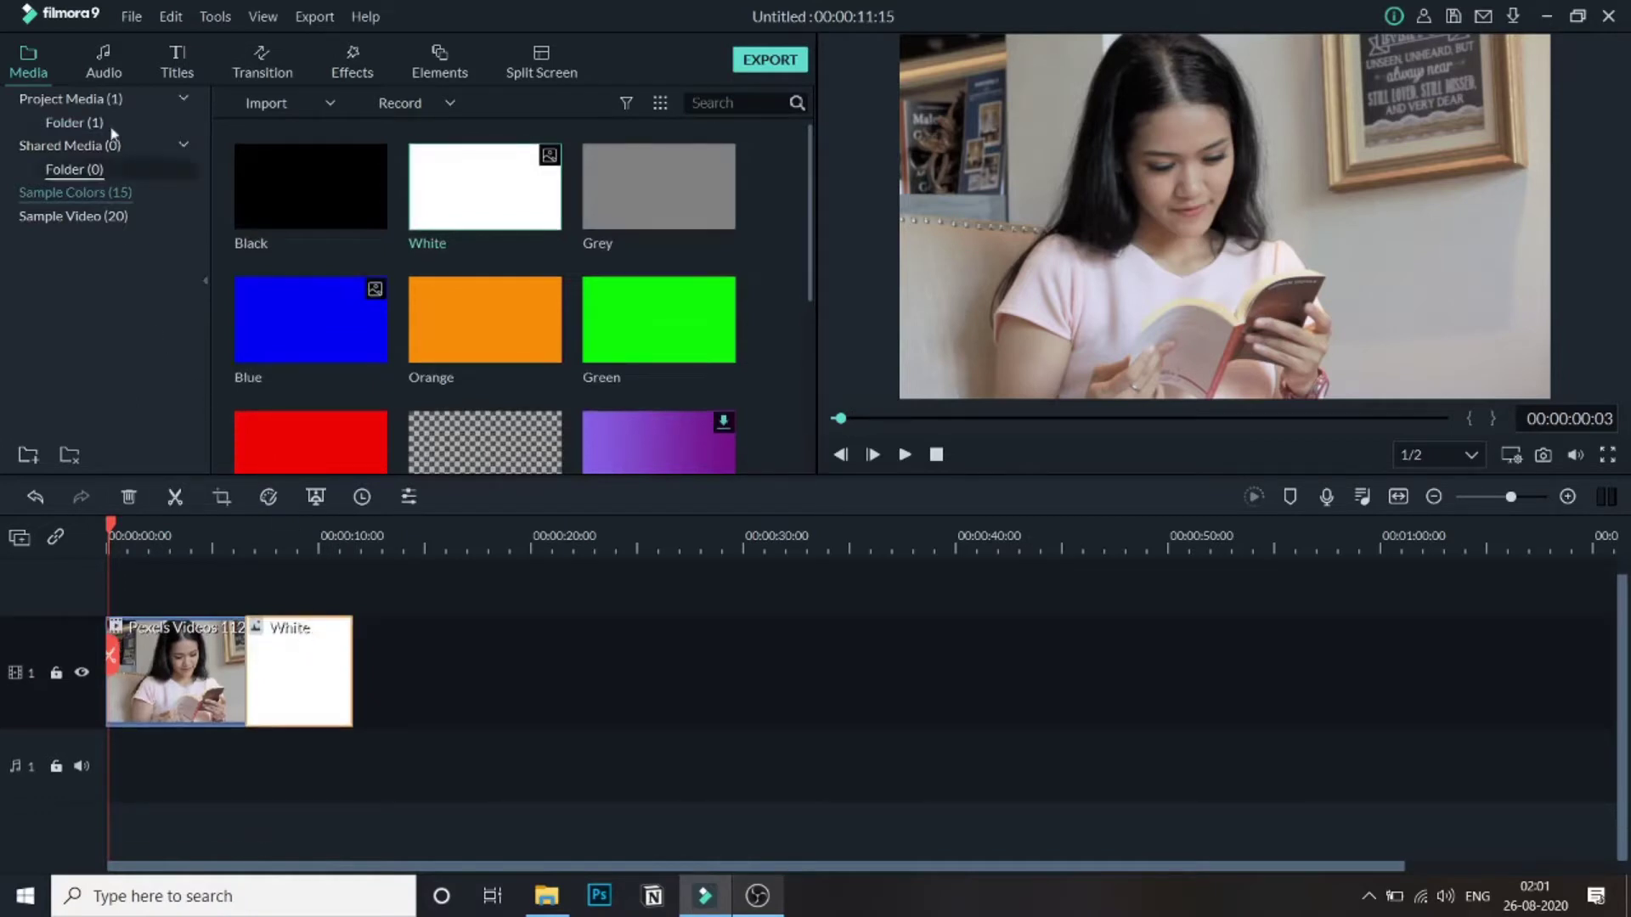
# Add a Dissolve transition between the clips and trim the White clip so the project ends at 00:00:09:07
pyautogui.click(268, 63)
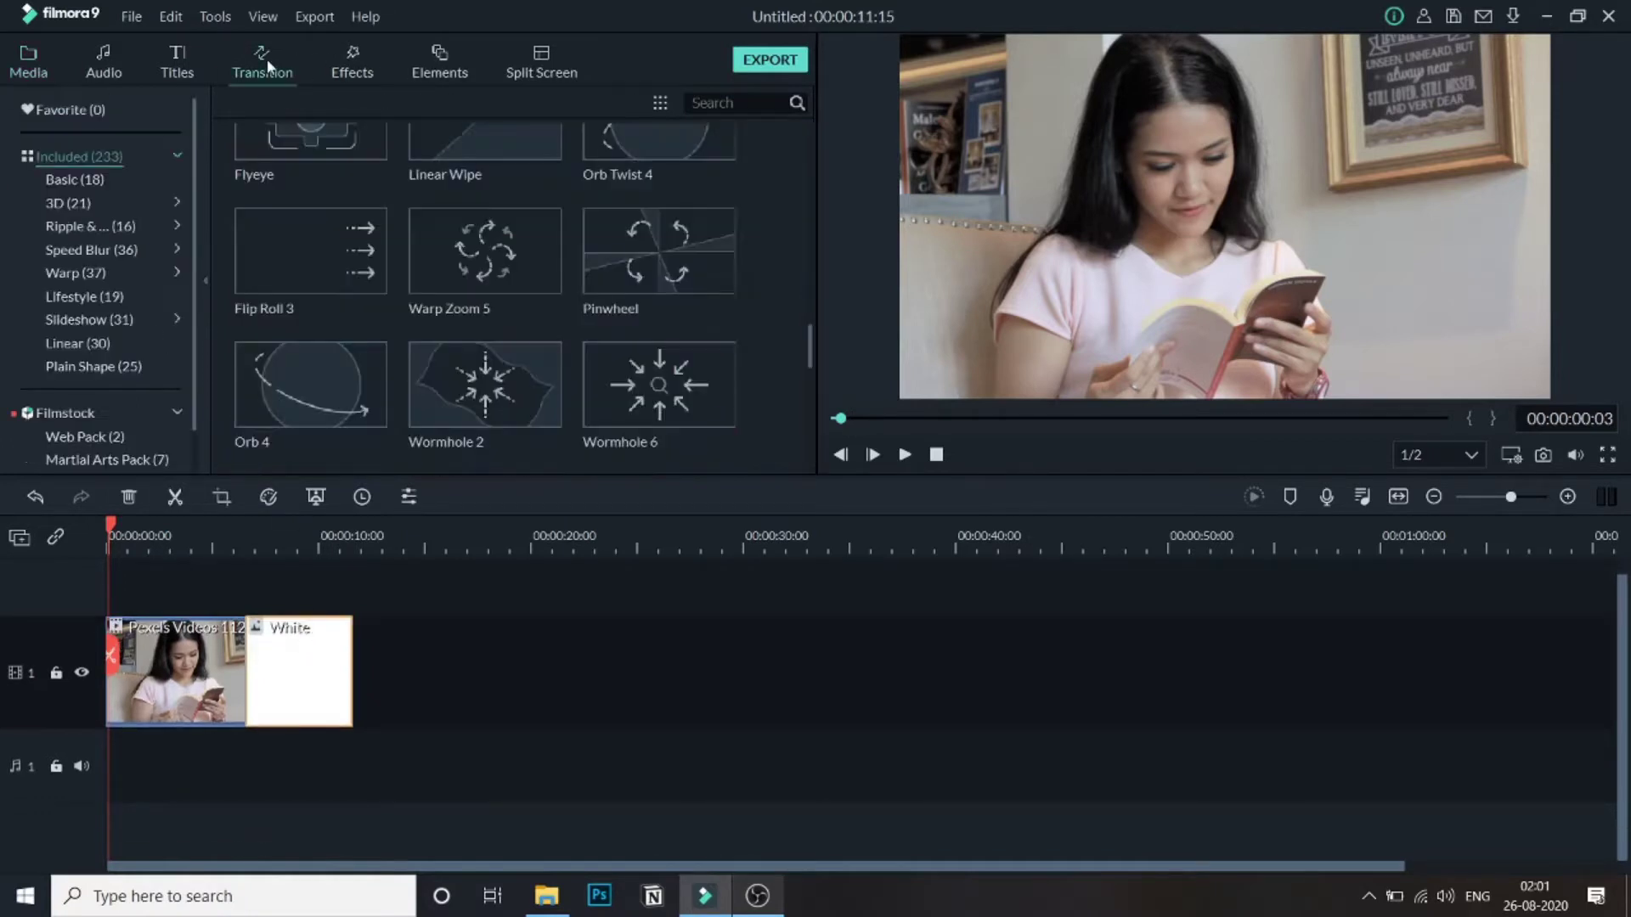
pyautogui.scroll(5, 433, 221)
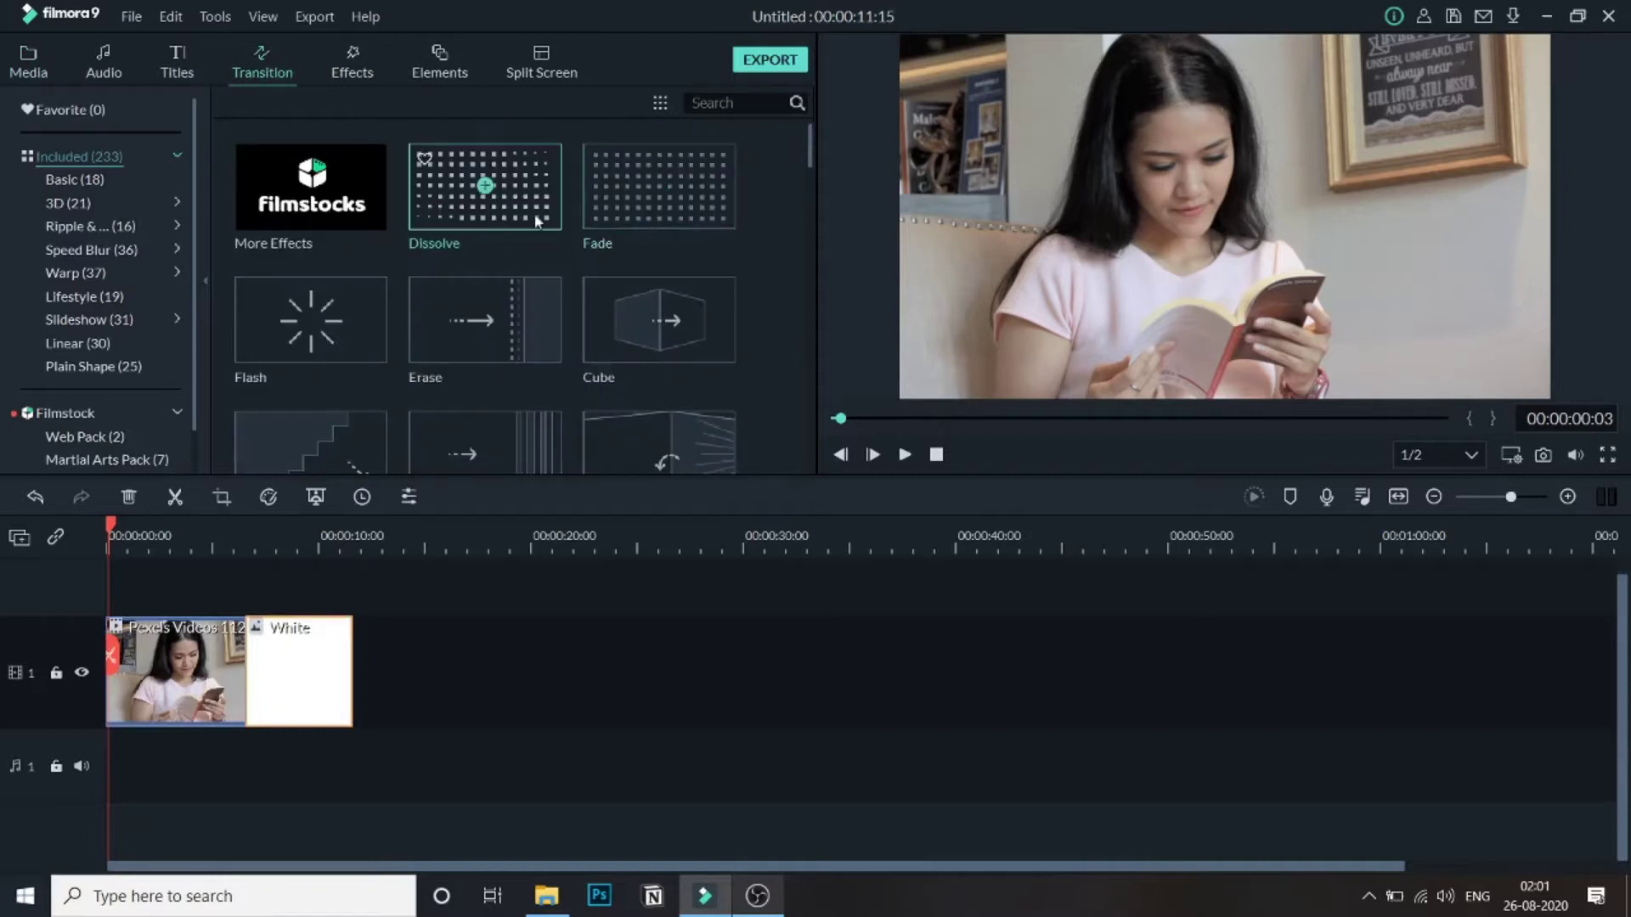
pyautogui.moveTo(532, 215)
pyautogui.mouseDown()
pyautogui.moveTo(310, 510)
pyautogui.moveTo(236, 661)
pyautogui.moveTo(277, 665)
pyautogui.mouseUp()
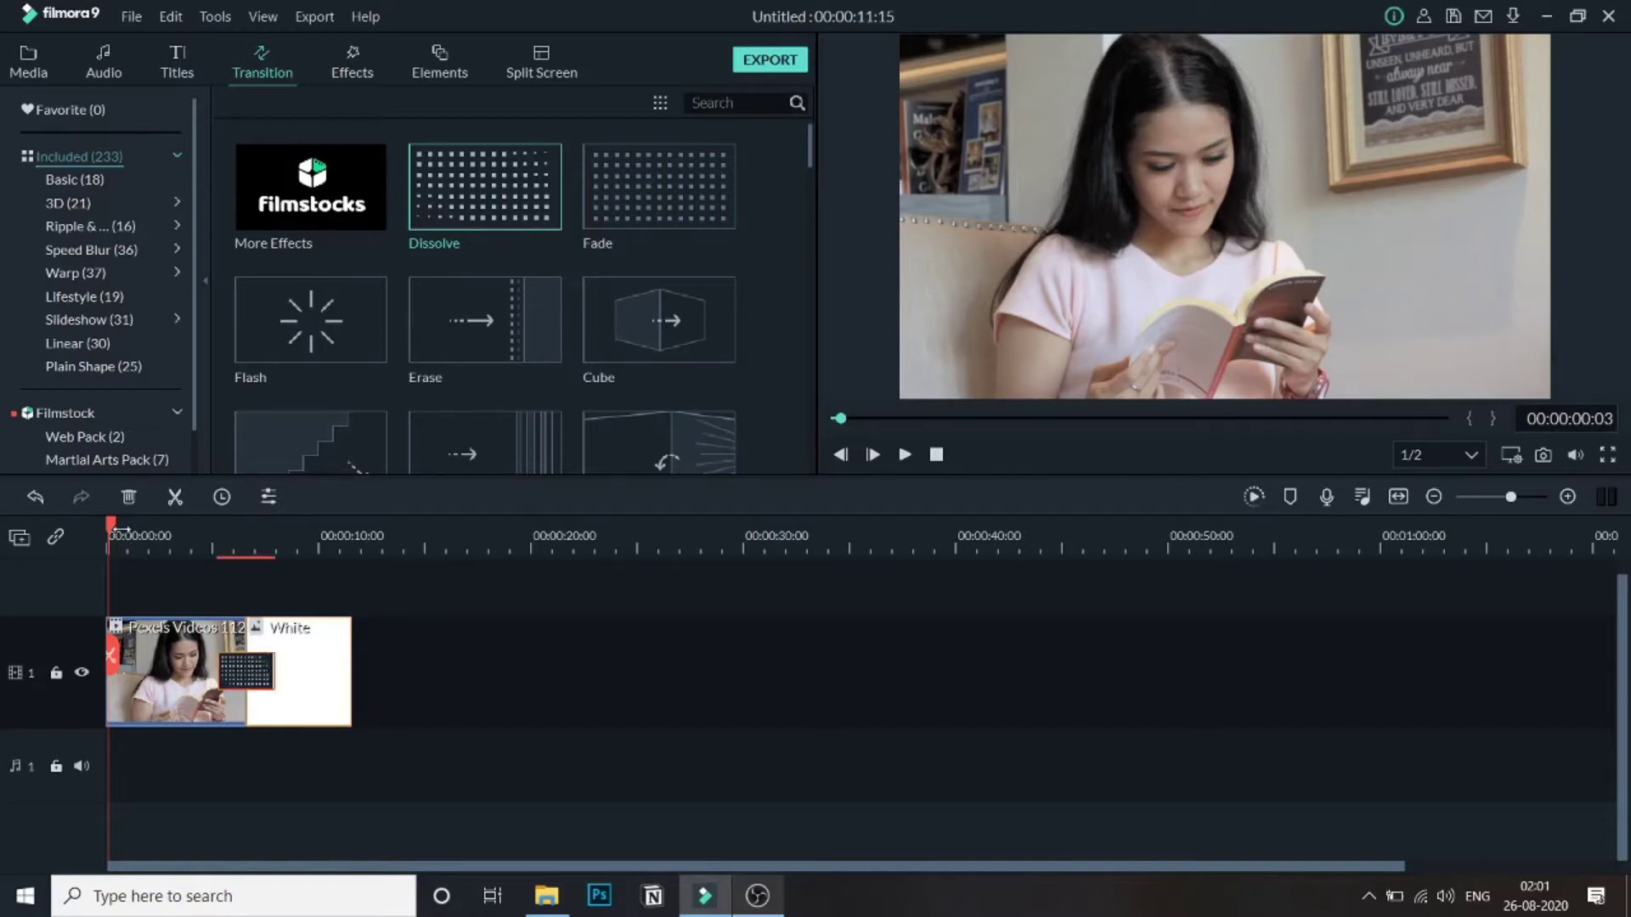
pyautogui.moveTo(119, 532); pyautogui.dragTo(303, 588)
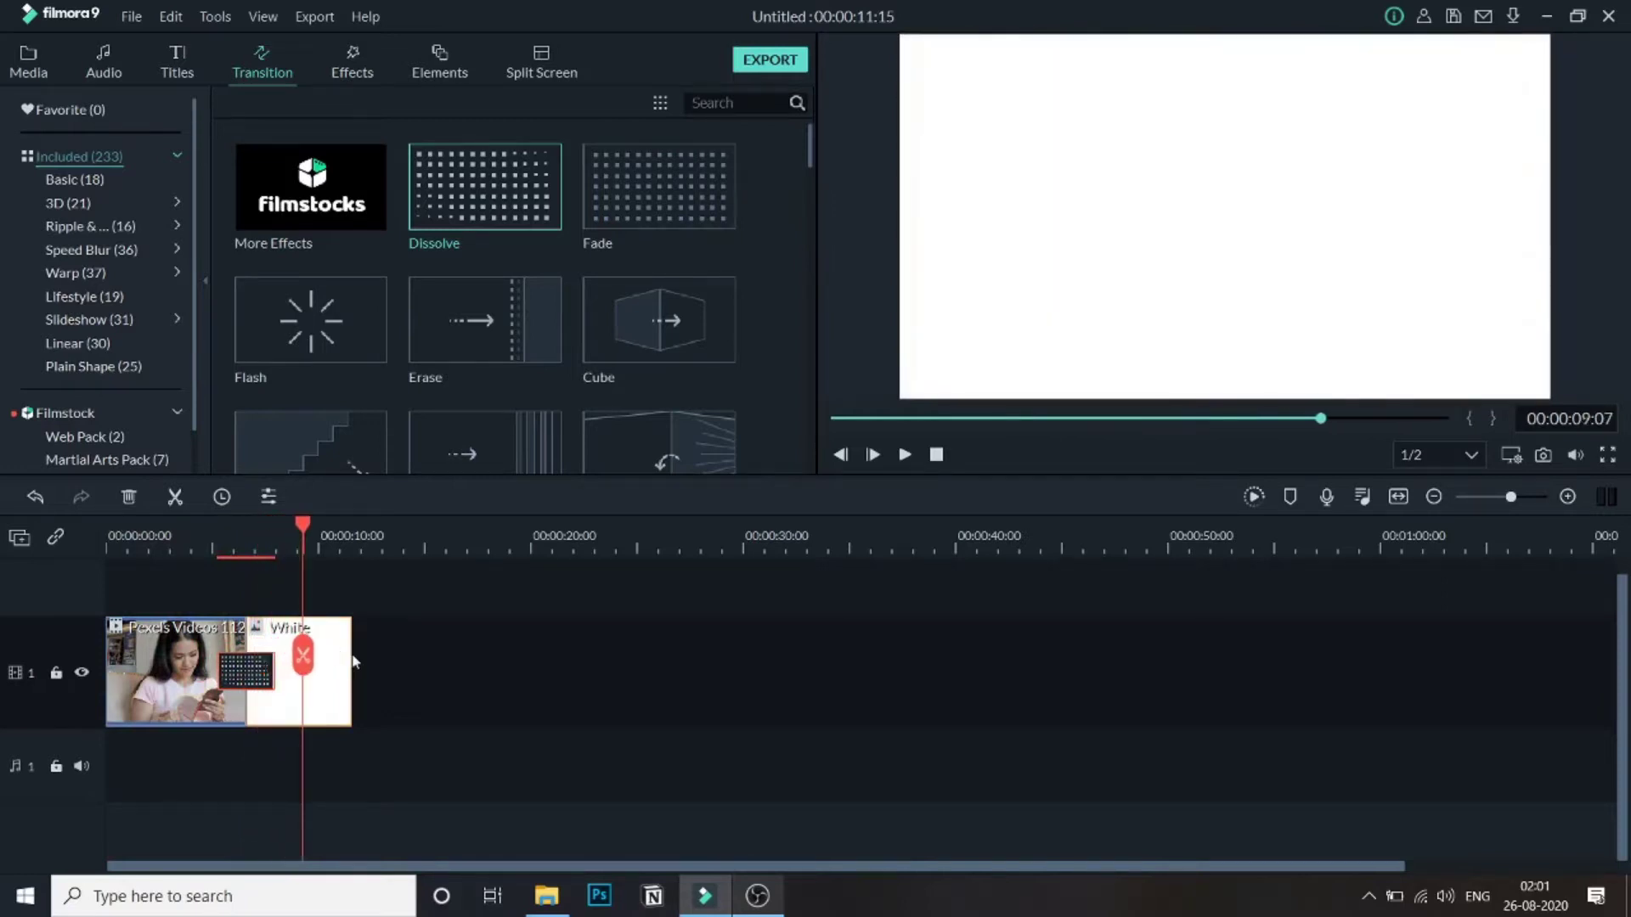
pyautogui.moveTo(350, 654); pyautogui.dragTo(303, 654)
pyautogui.moveTo(319, 526); pyautogui.dragTo(298, 554)
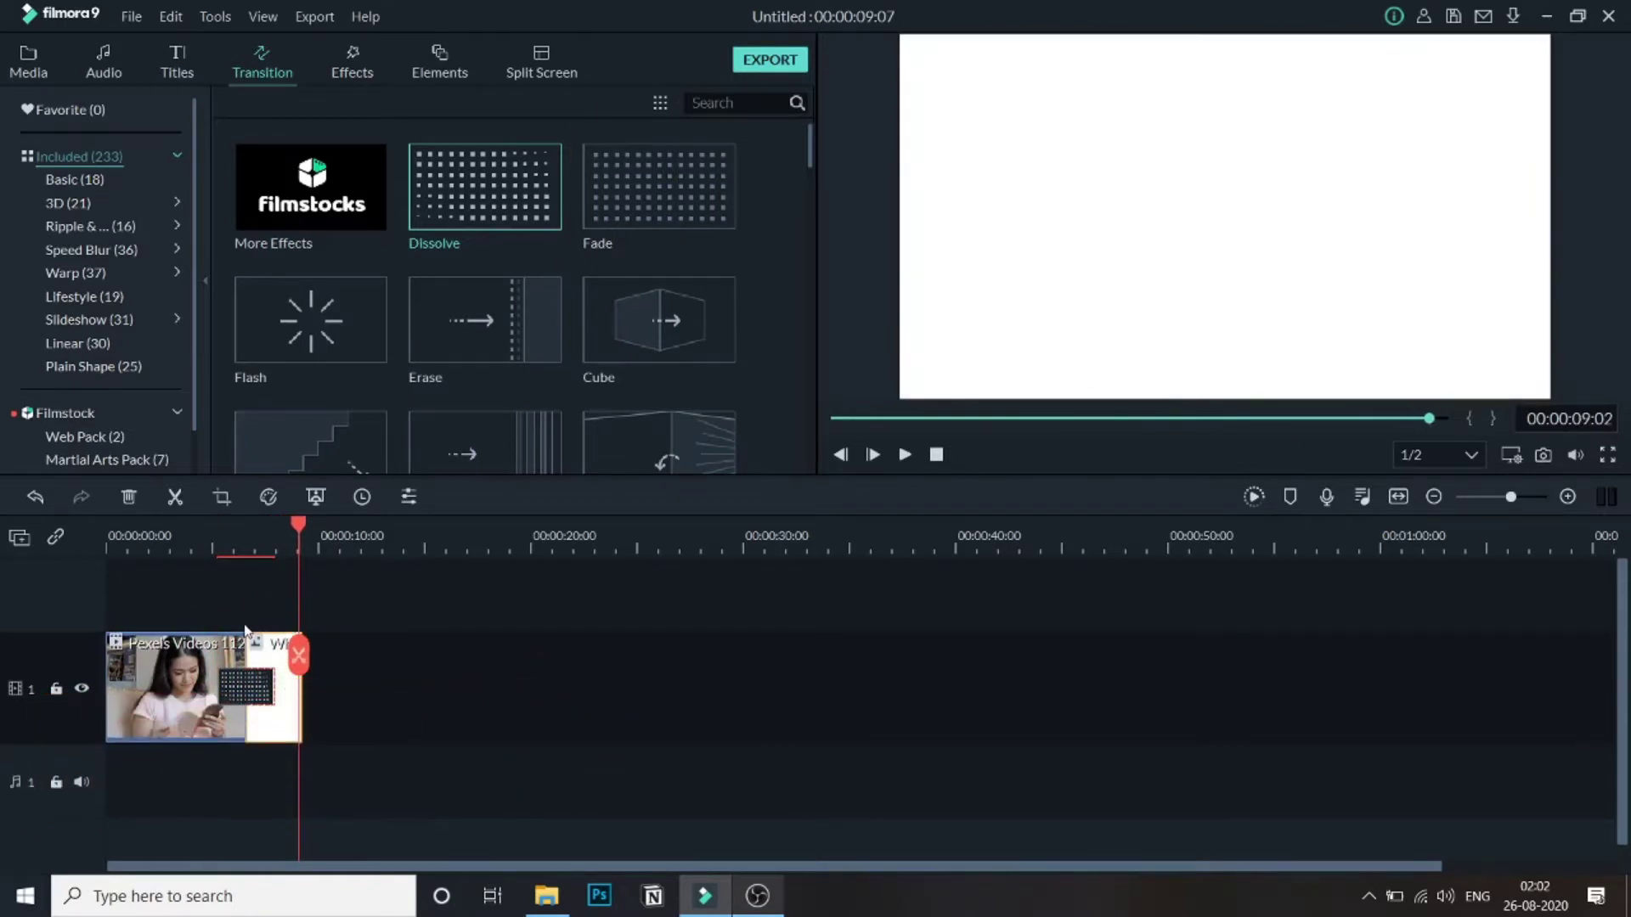
# Search the effects for 'vc' and place VCR Distortion on the track above the video
pyautogui.click(355, 52)
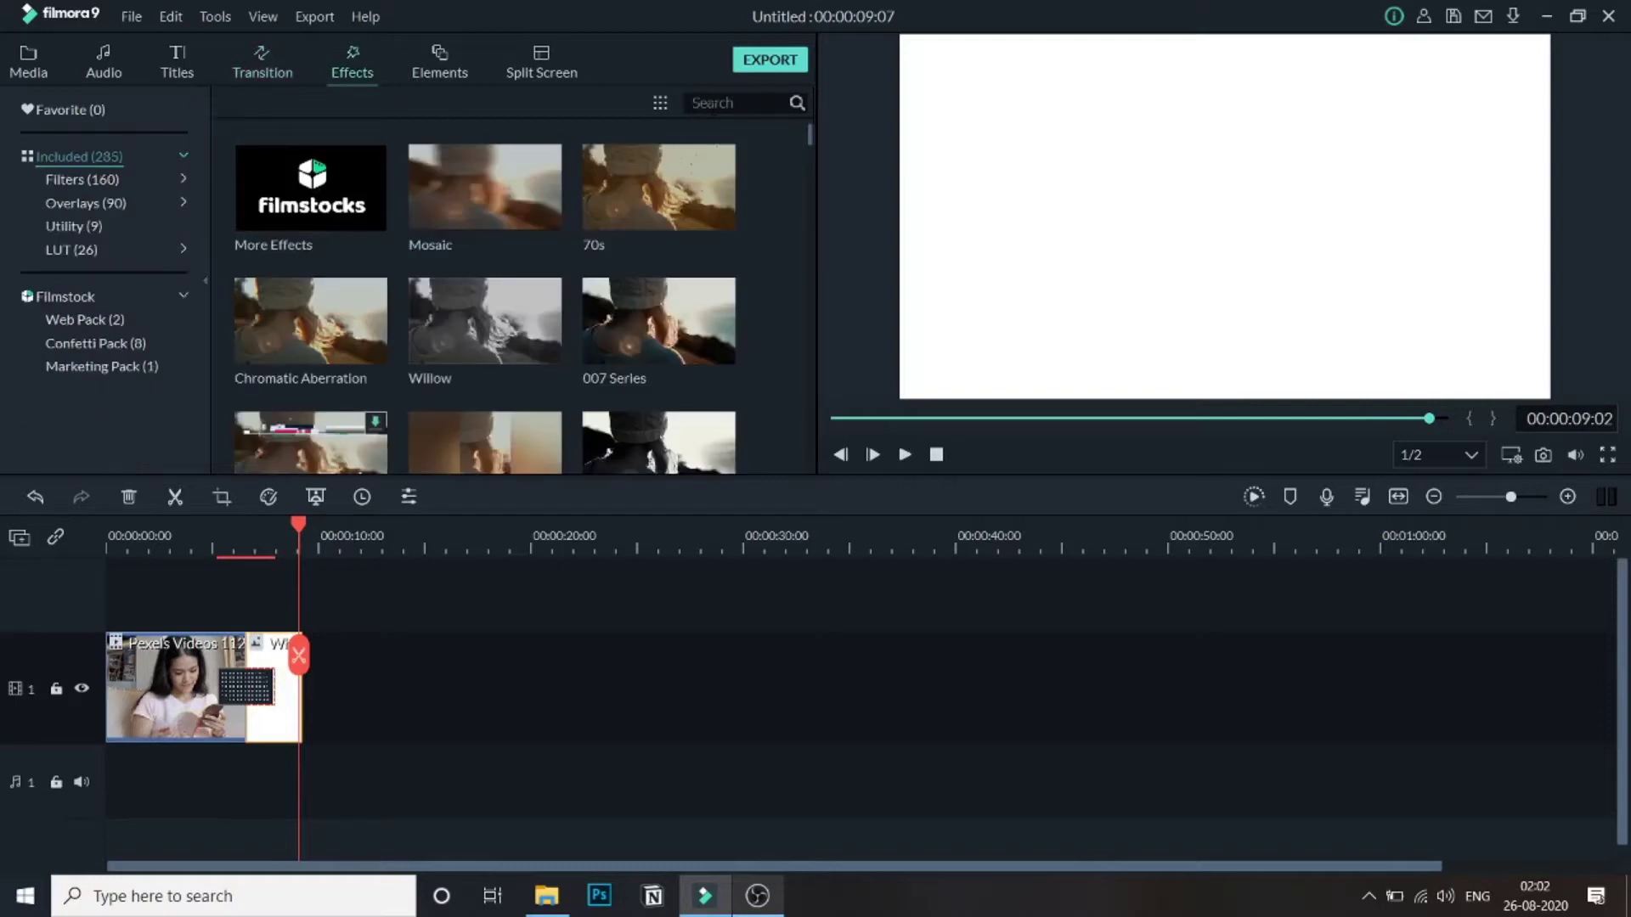
pyautogui.write('v')
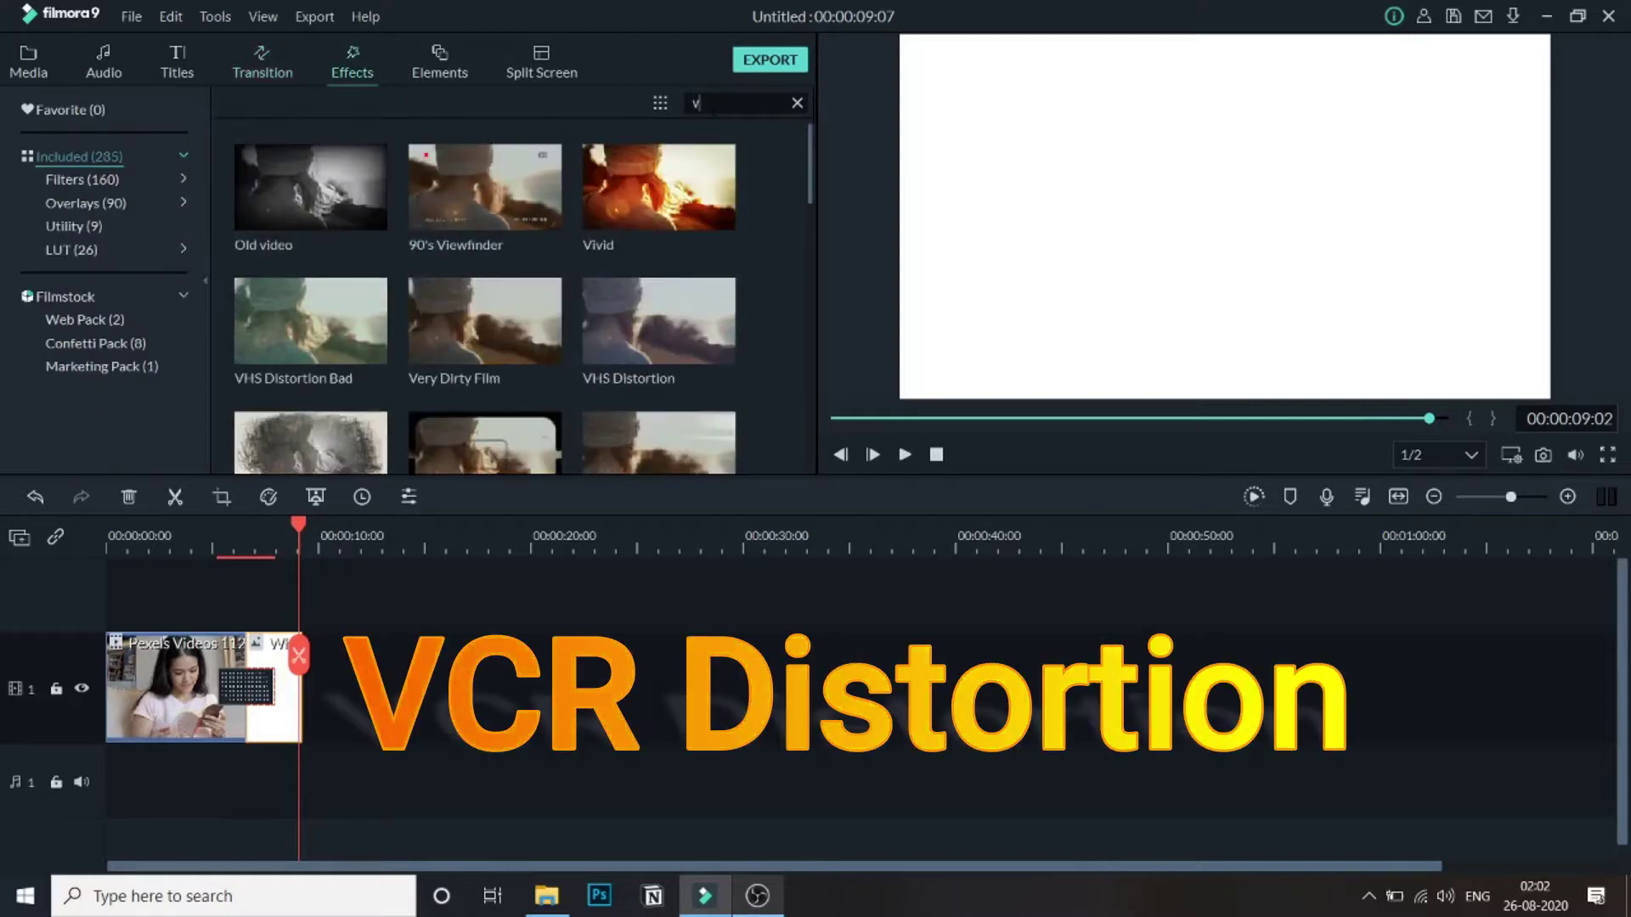
pyautogui.write('c')
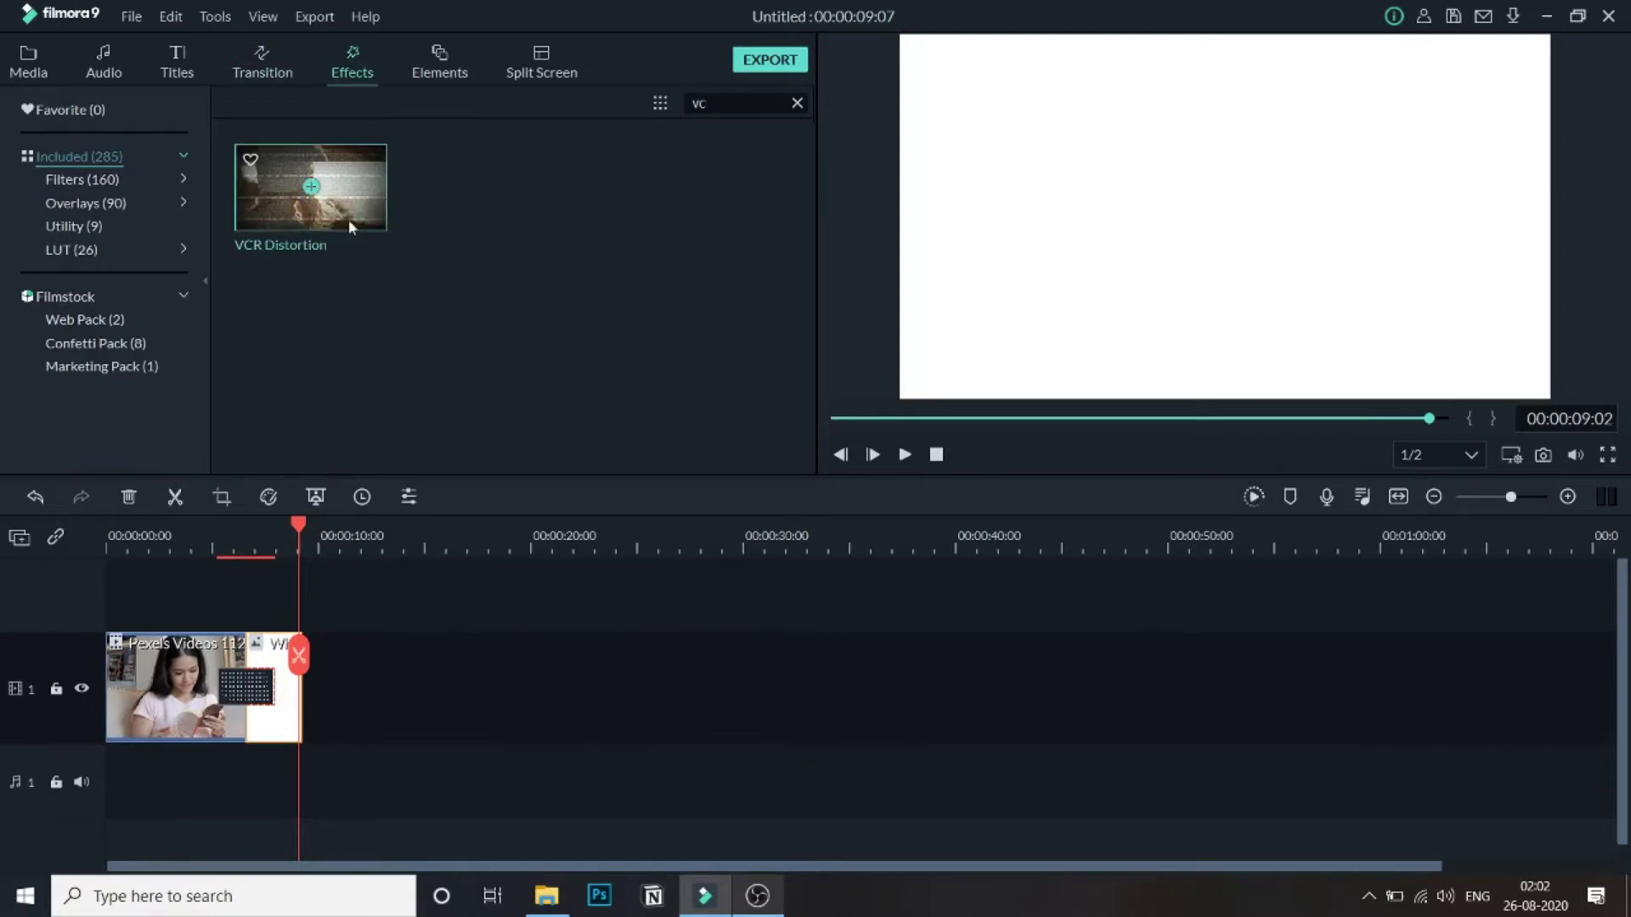
pyautogui.click(355, 199)
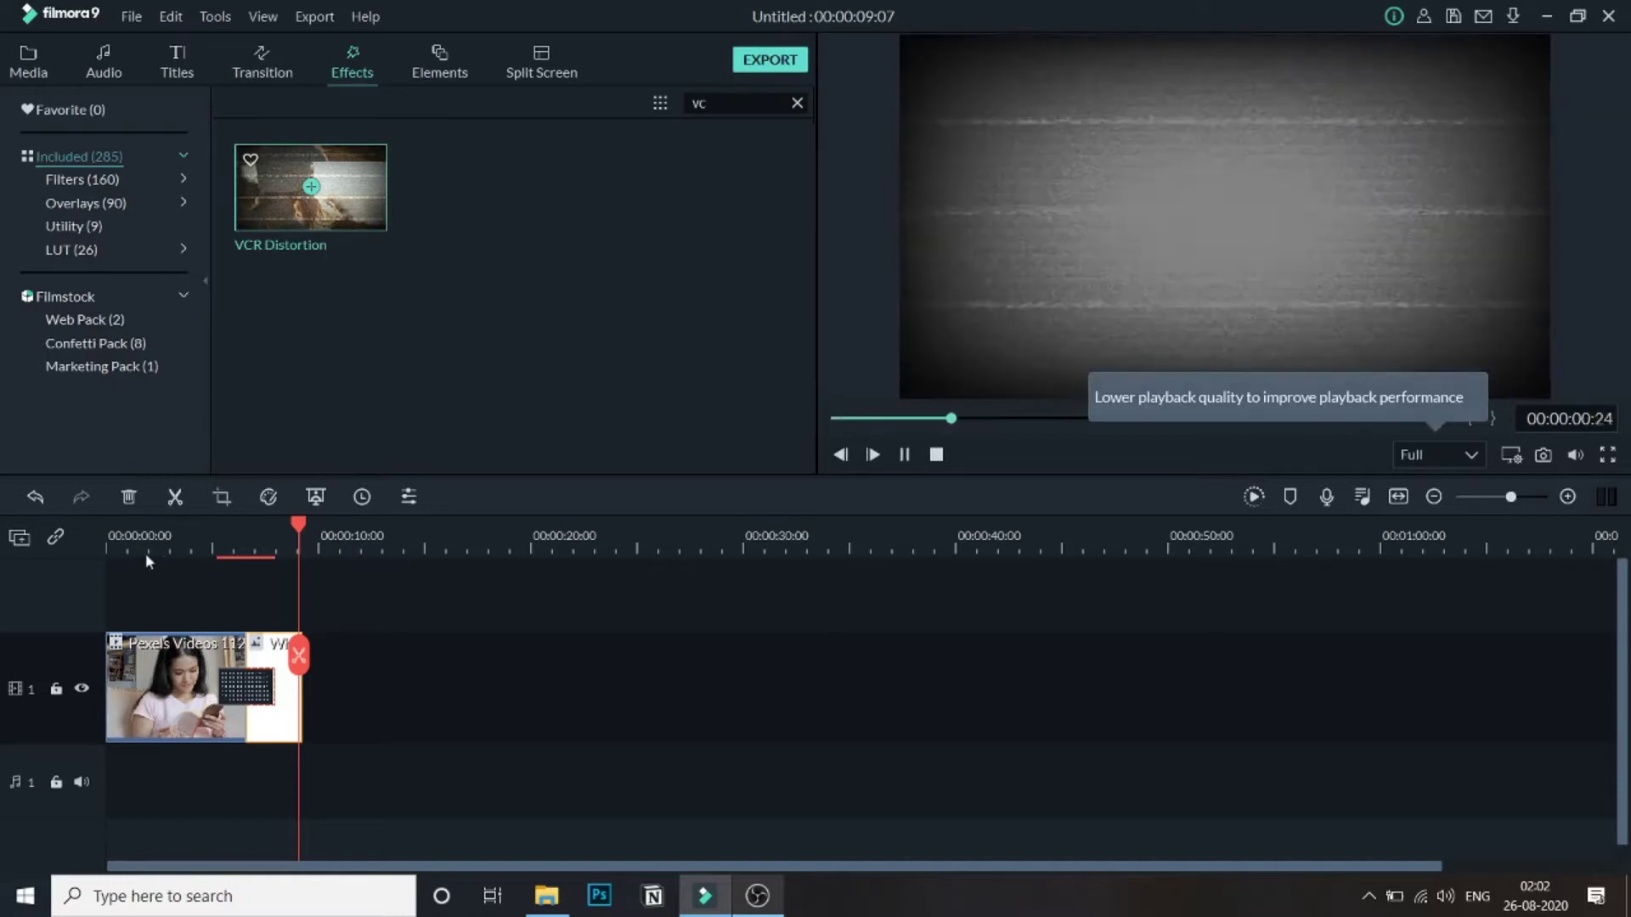
pyautogui.moveTo(355, 199); pyautogui.dragTo(121, 570)
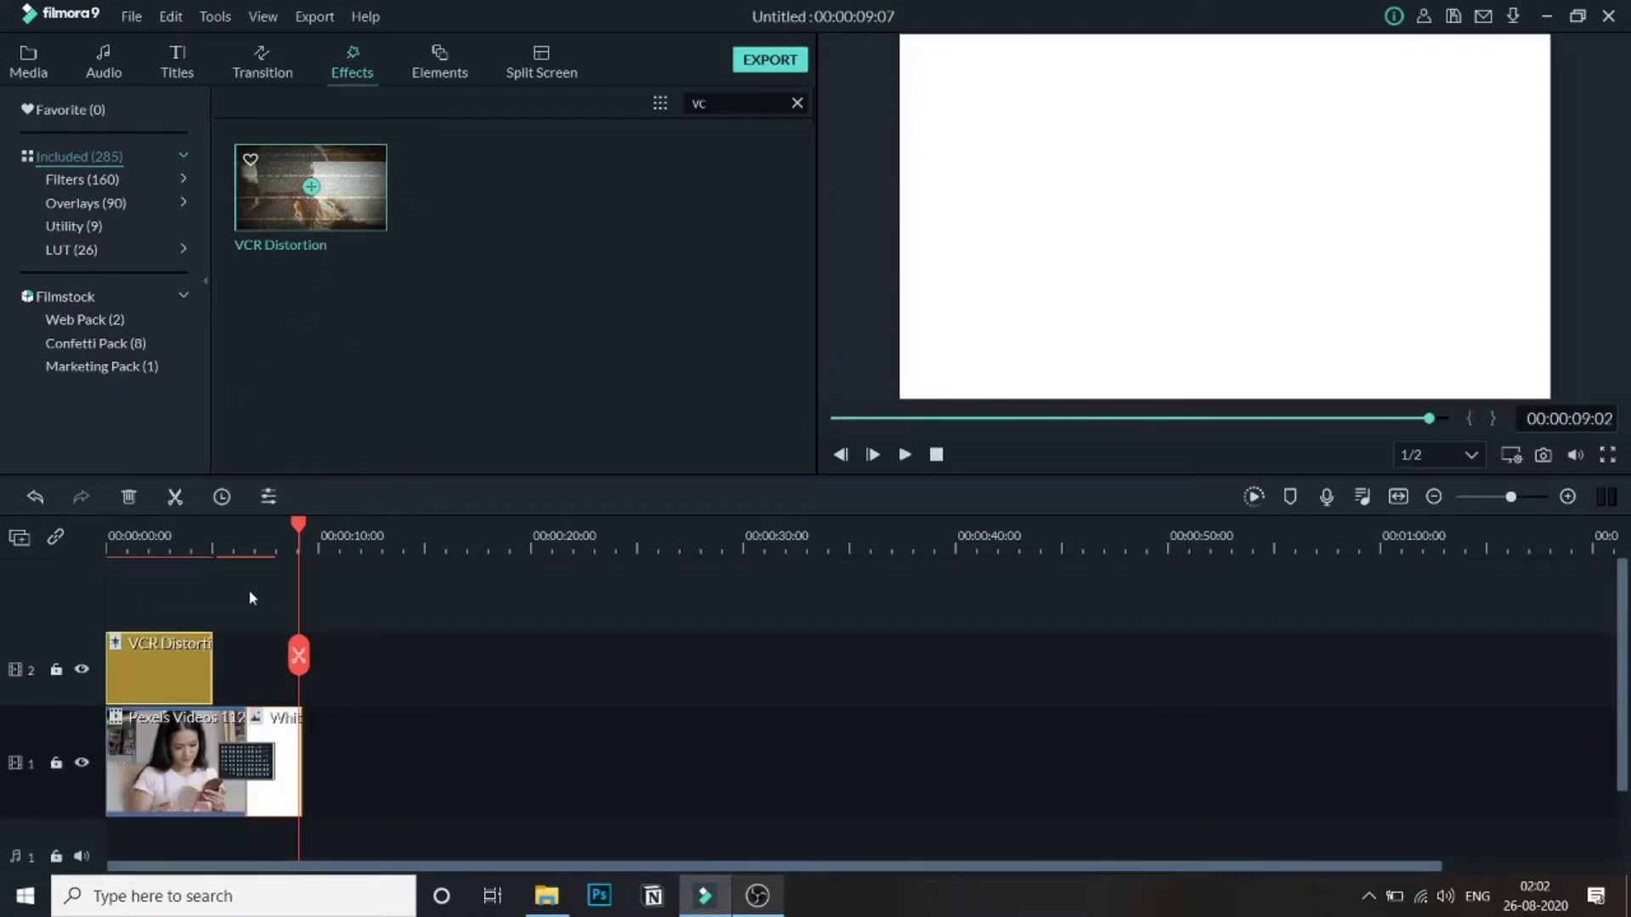
# Lengthen the VCR Distortion layer, confirm its settings, and scrub the intro to preview the effect
pyautogui.doubleClick(208, 664)
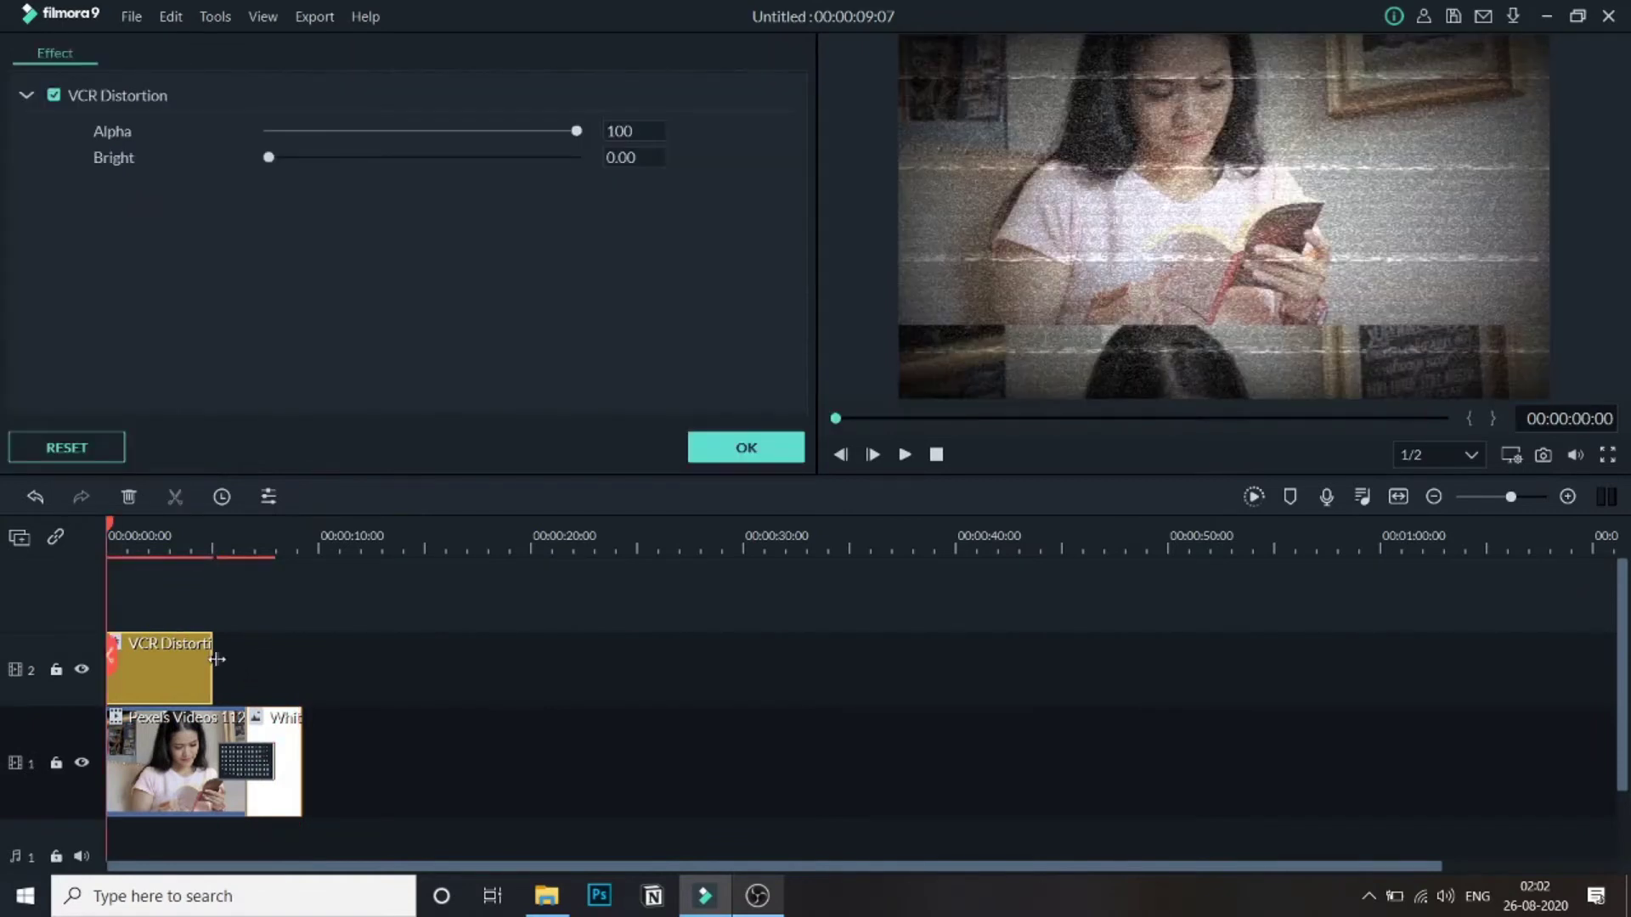
pyautogui.moveTo(217, 659); pyautogui.dragTo(246, 660)
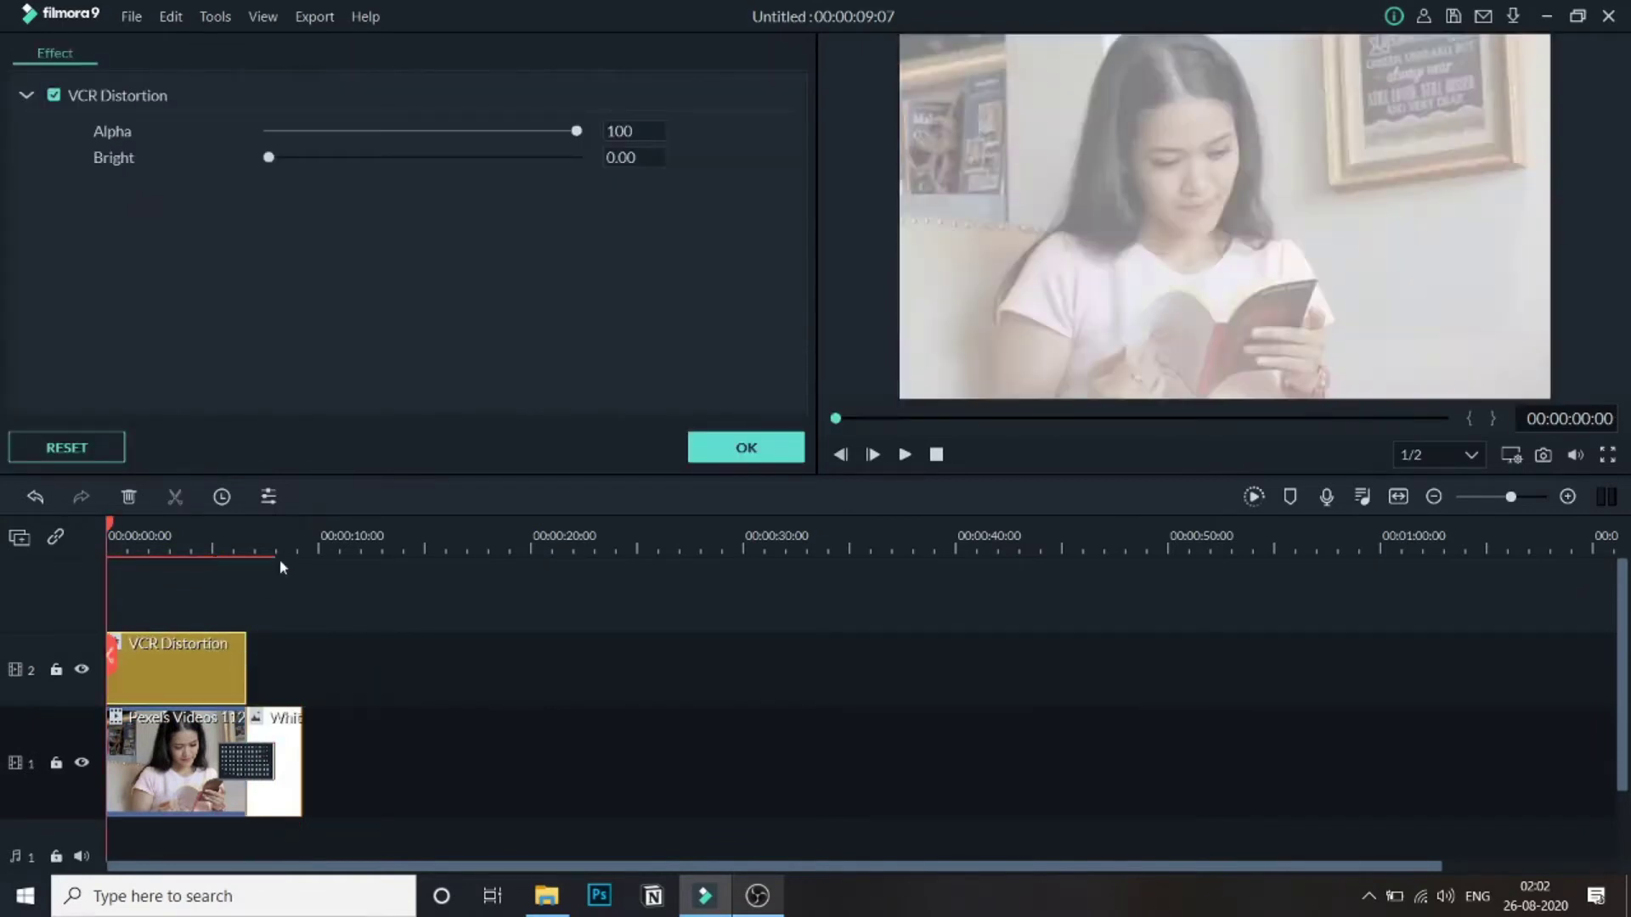
pyautogui.click(739, 447)
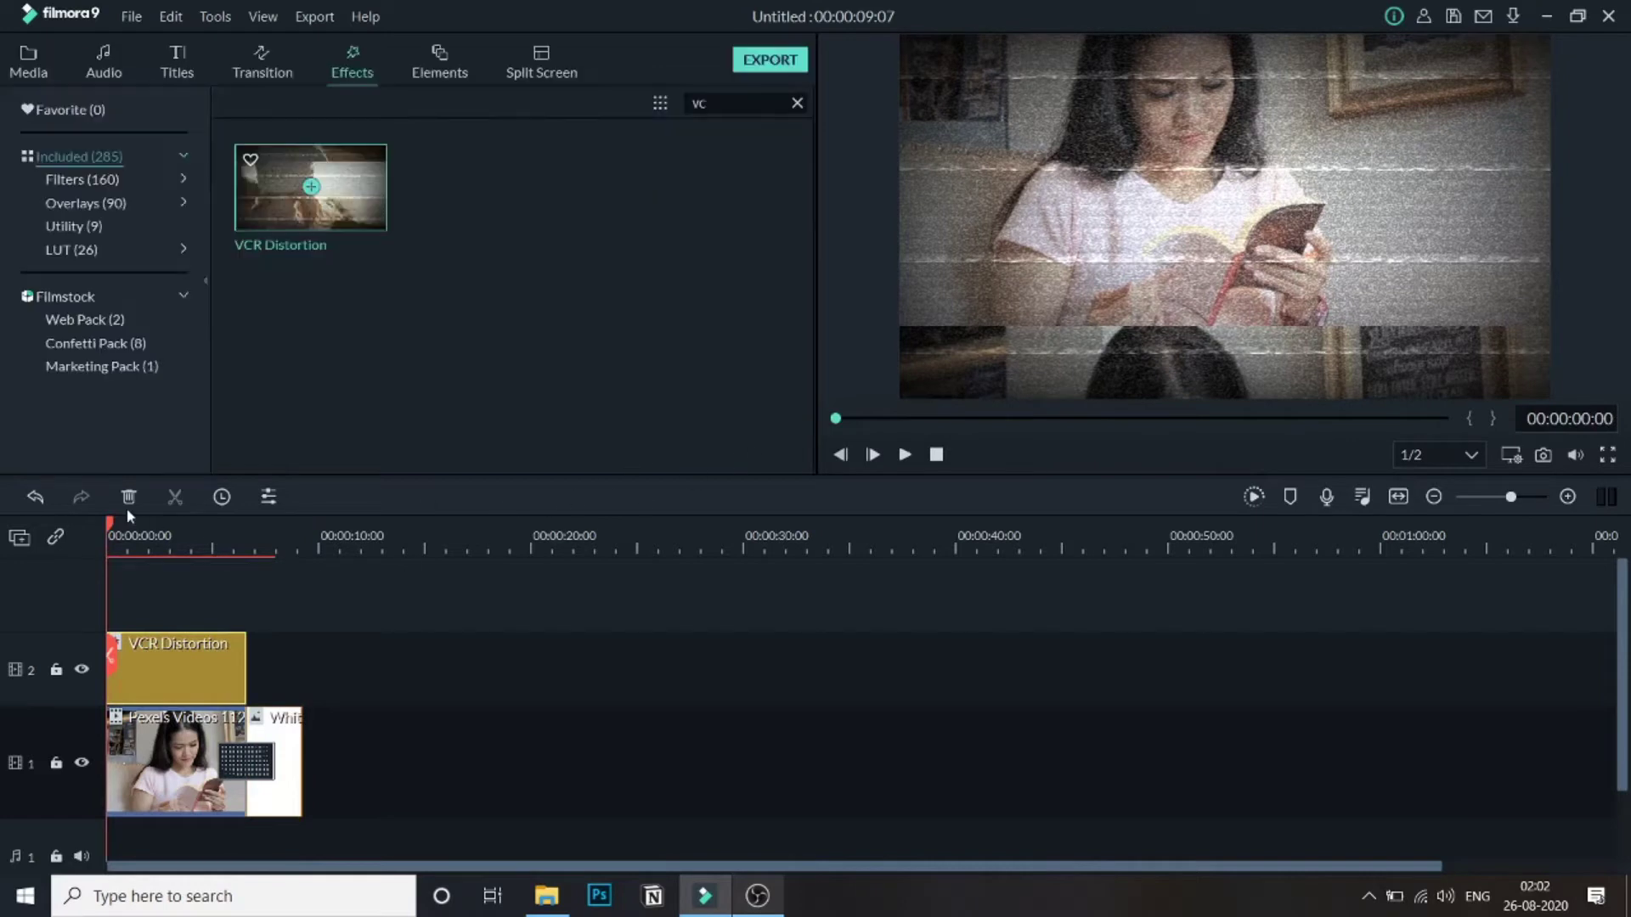
pyautogui.click(118, 535)
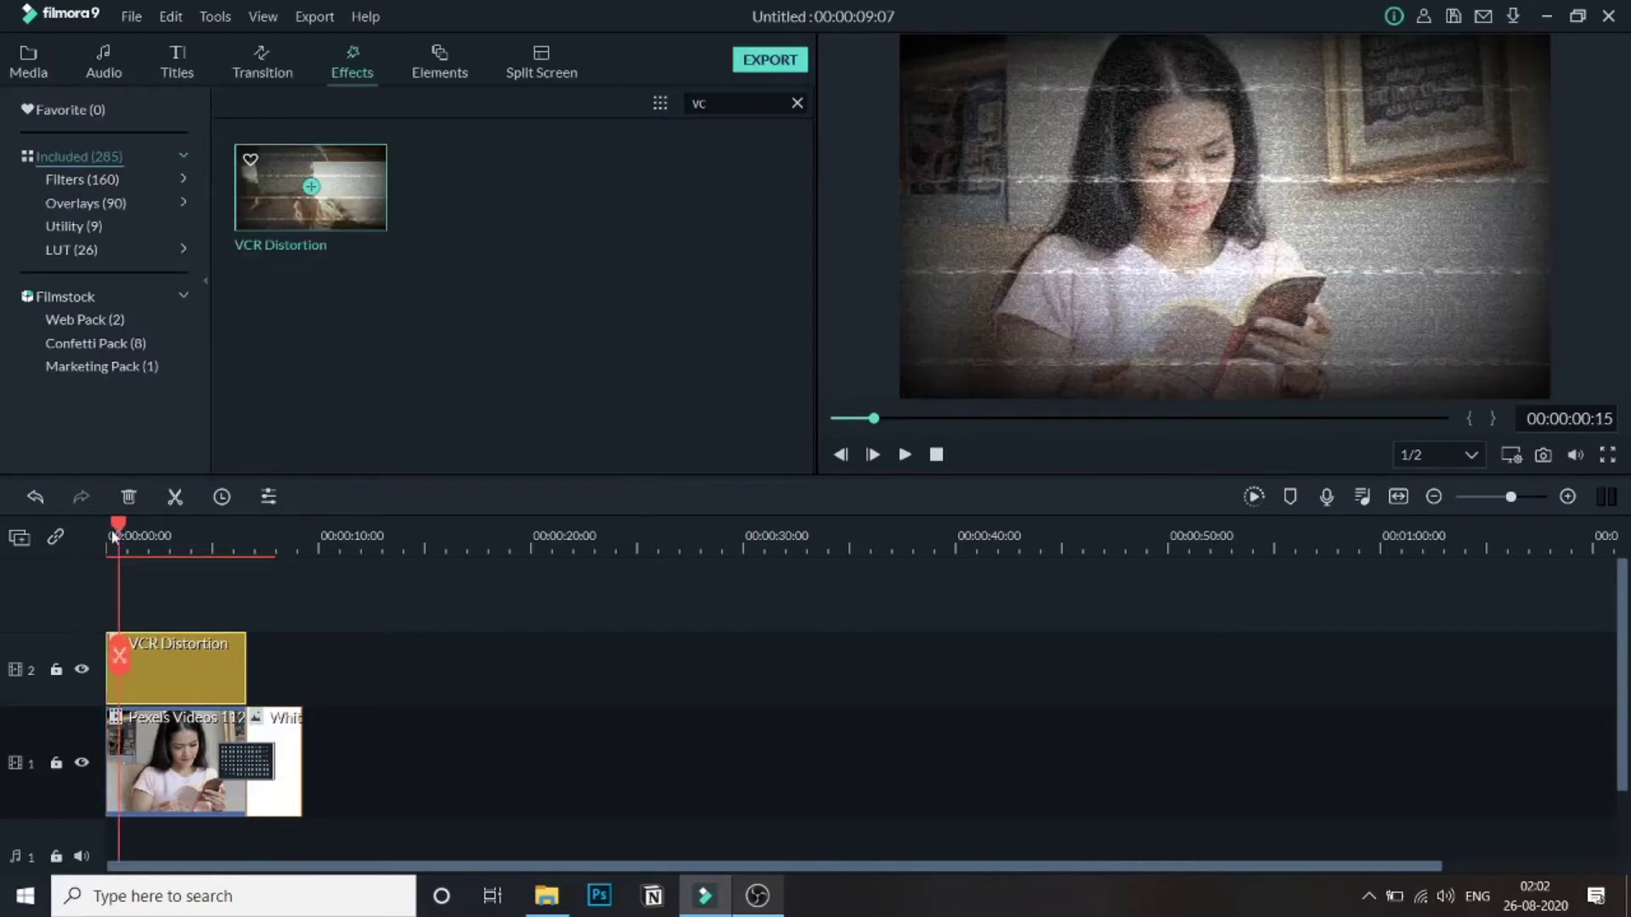
pyautogui.moveTo(119, 532); pyautogui.dragTo(137, 575)
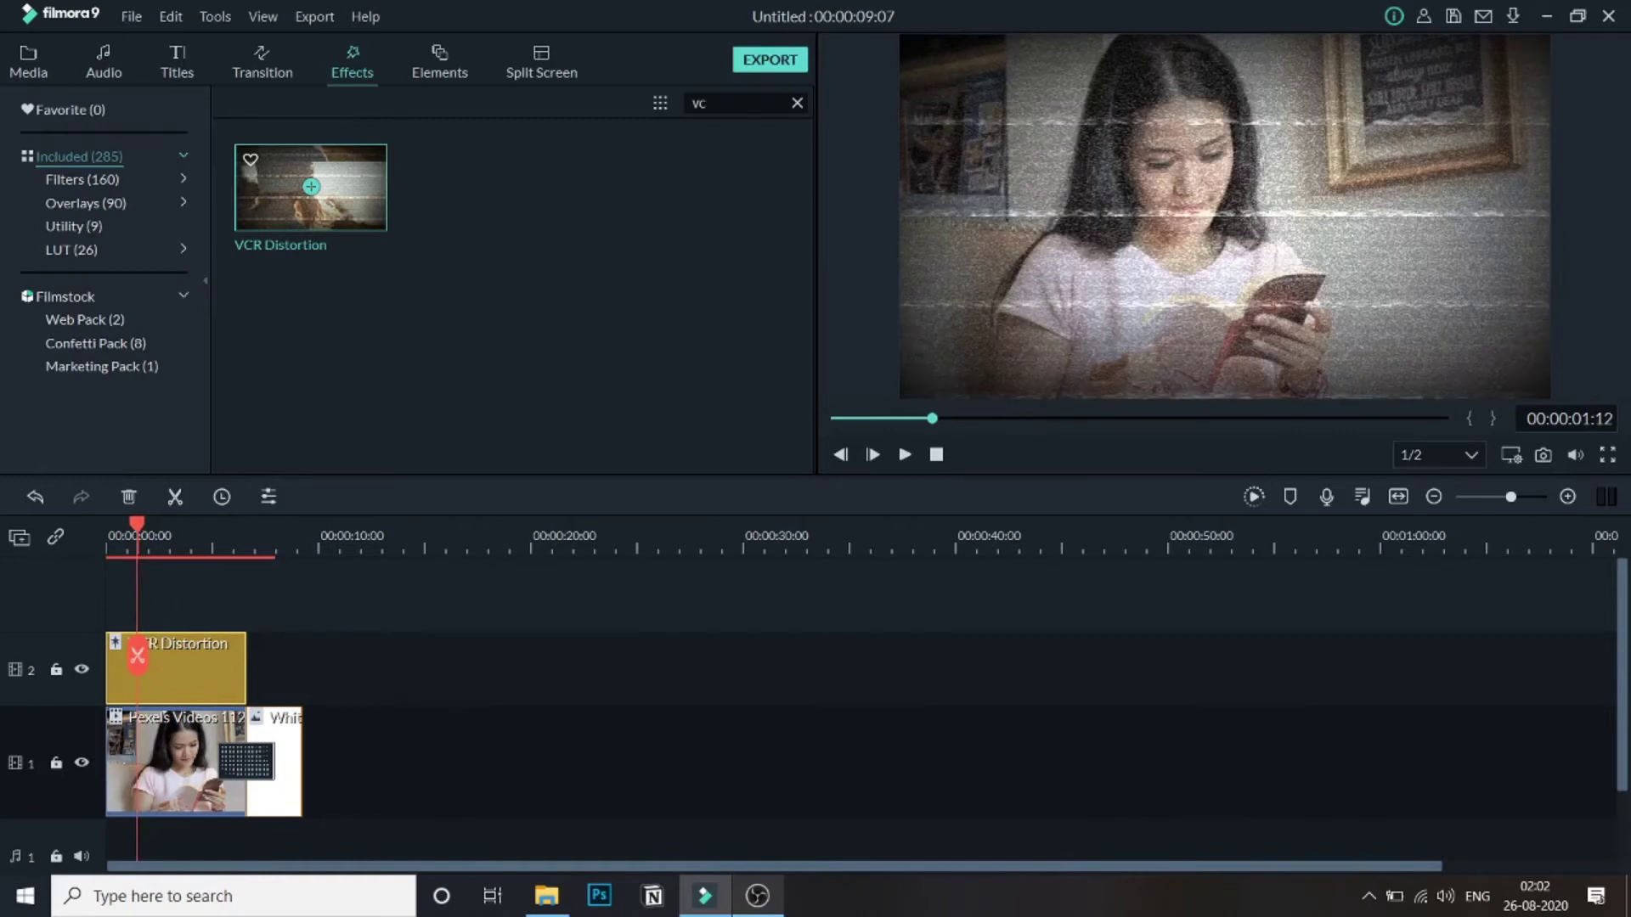
# Search 'vhs' and add VHS Distortion on a third track above VCR Distortion, confirming its settings
pyautogui.write('vhs')
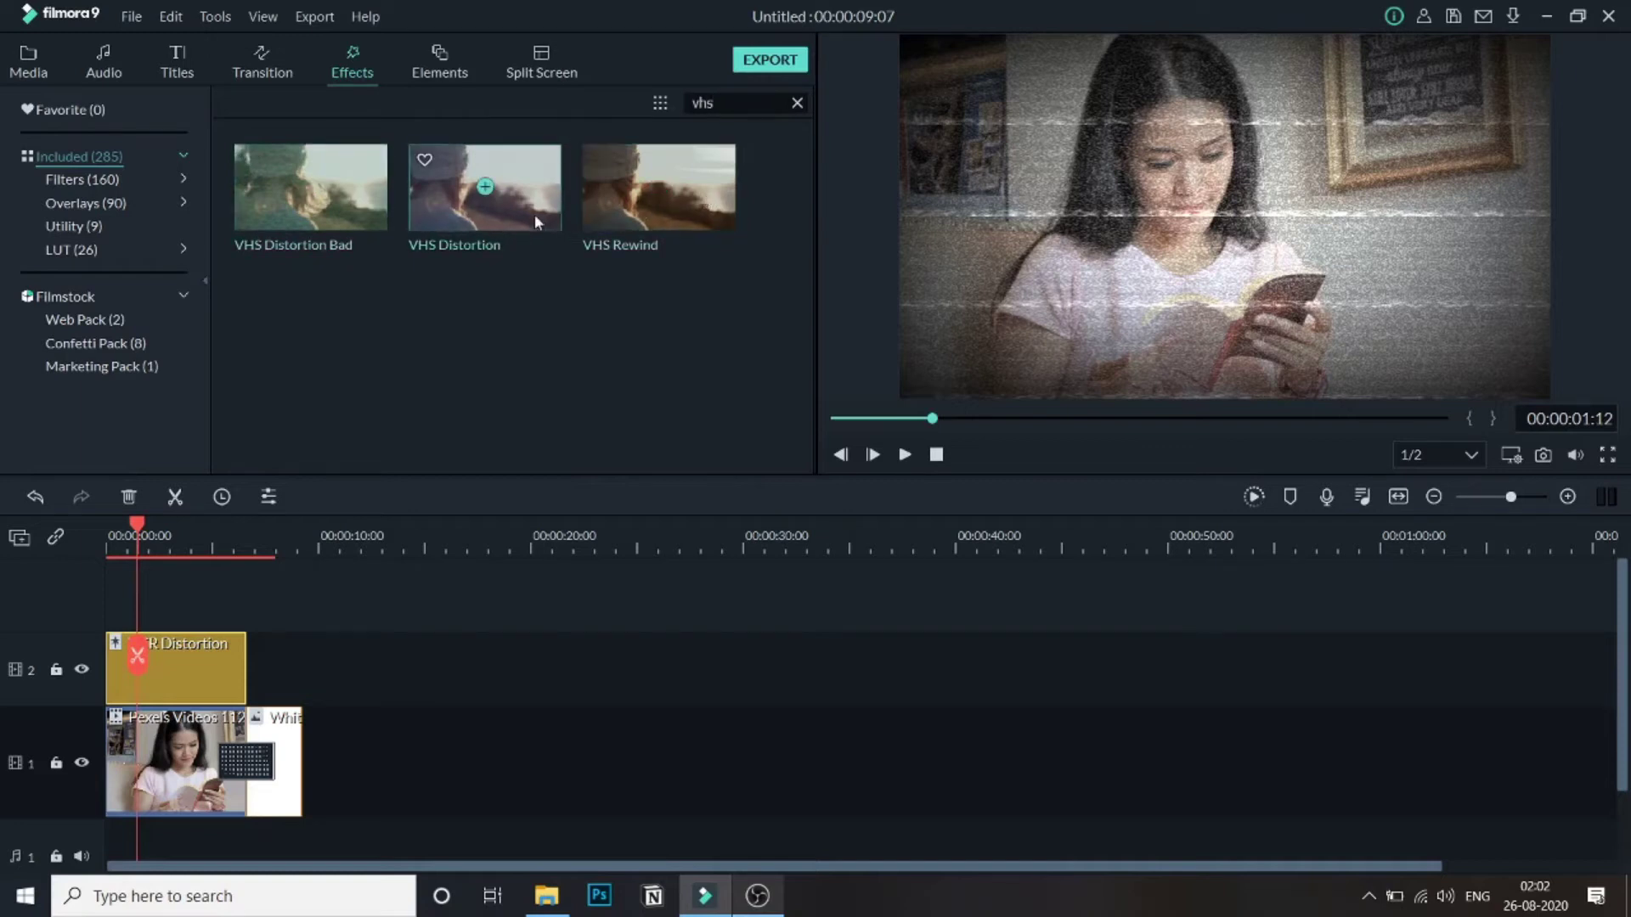
pyautogui.moveTo(530, 214); pyautogui.dragTo(90, 530)
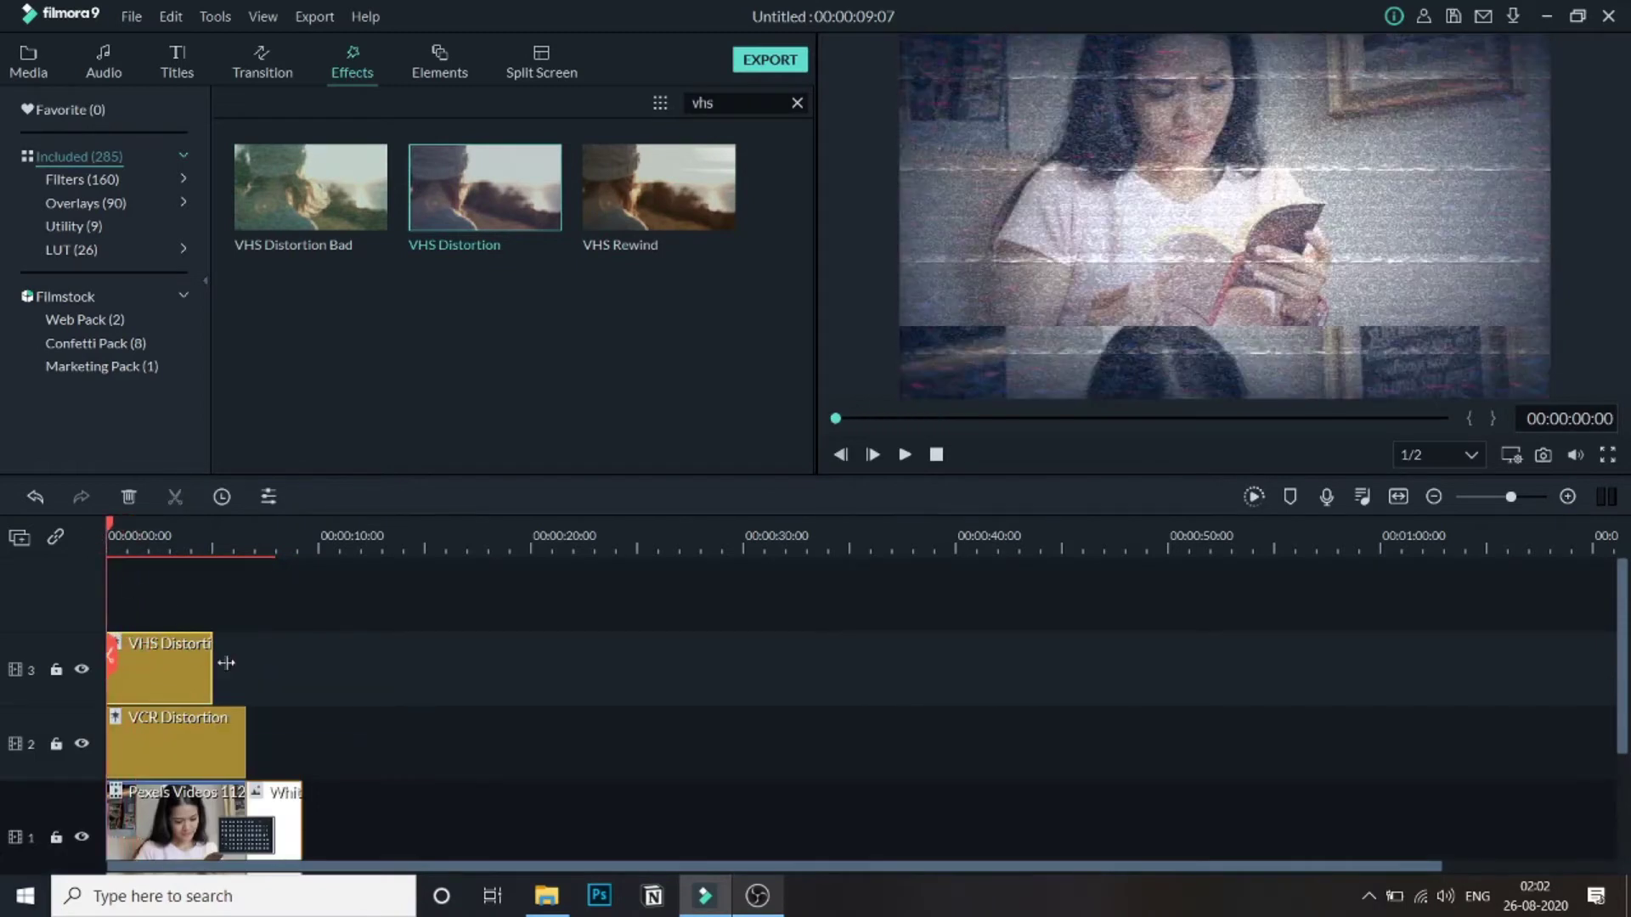
pyautogui.doubleClick(241, 666)
pyautogui.click(747, 447)
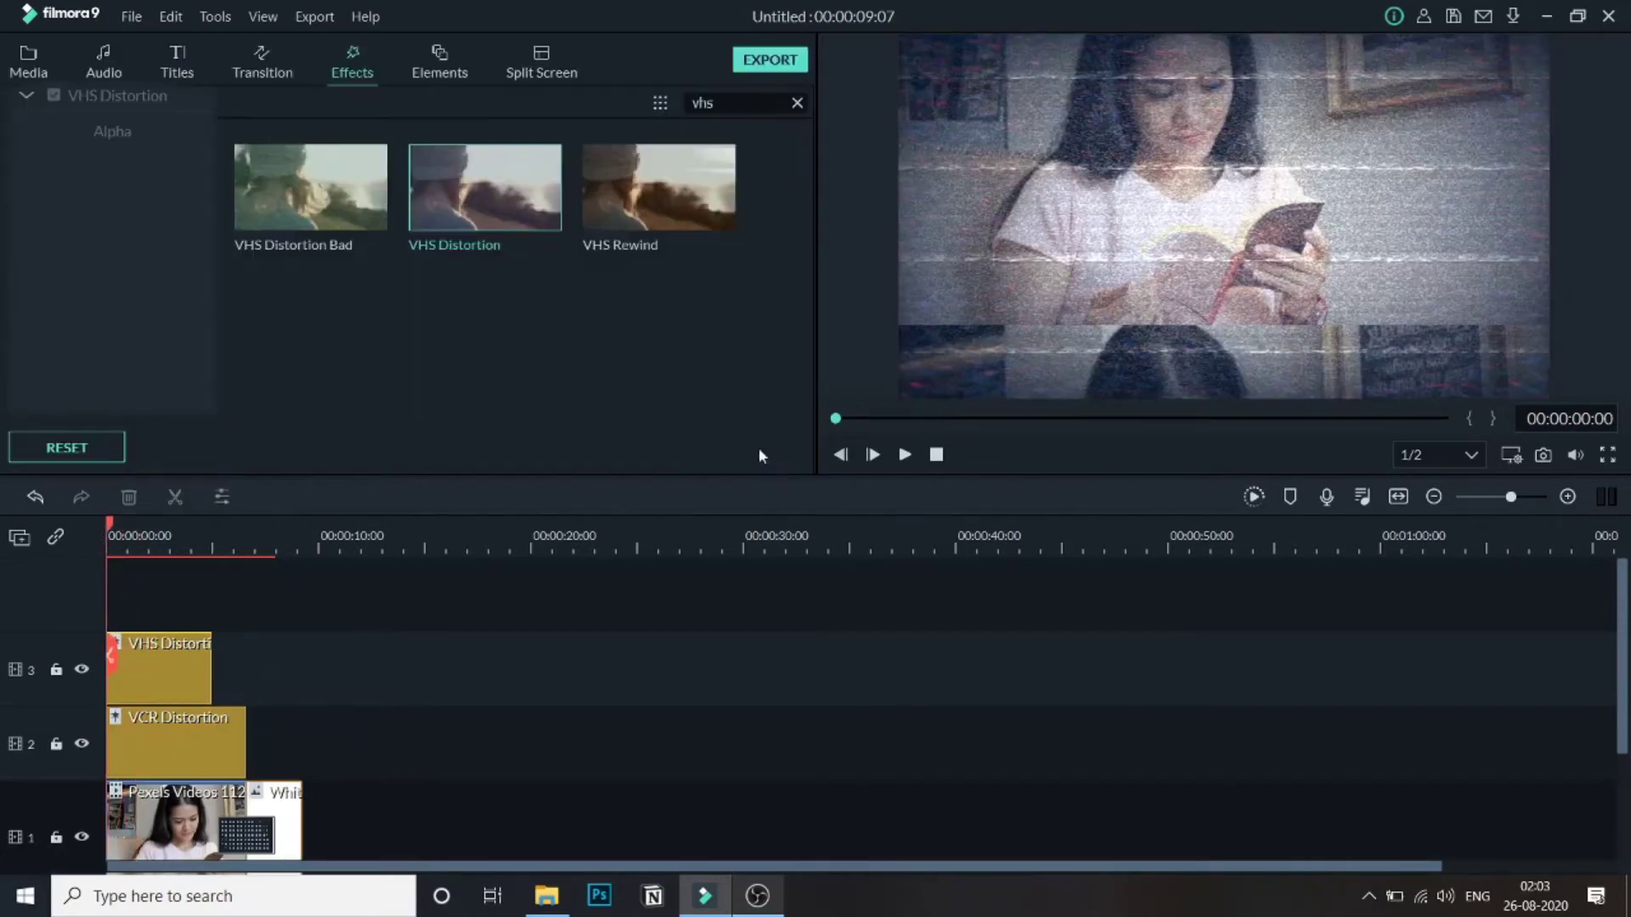
pyautogui.doubleClick(217, 656)
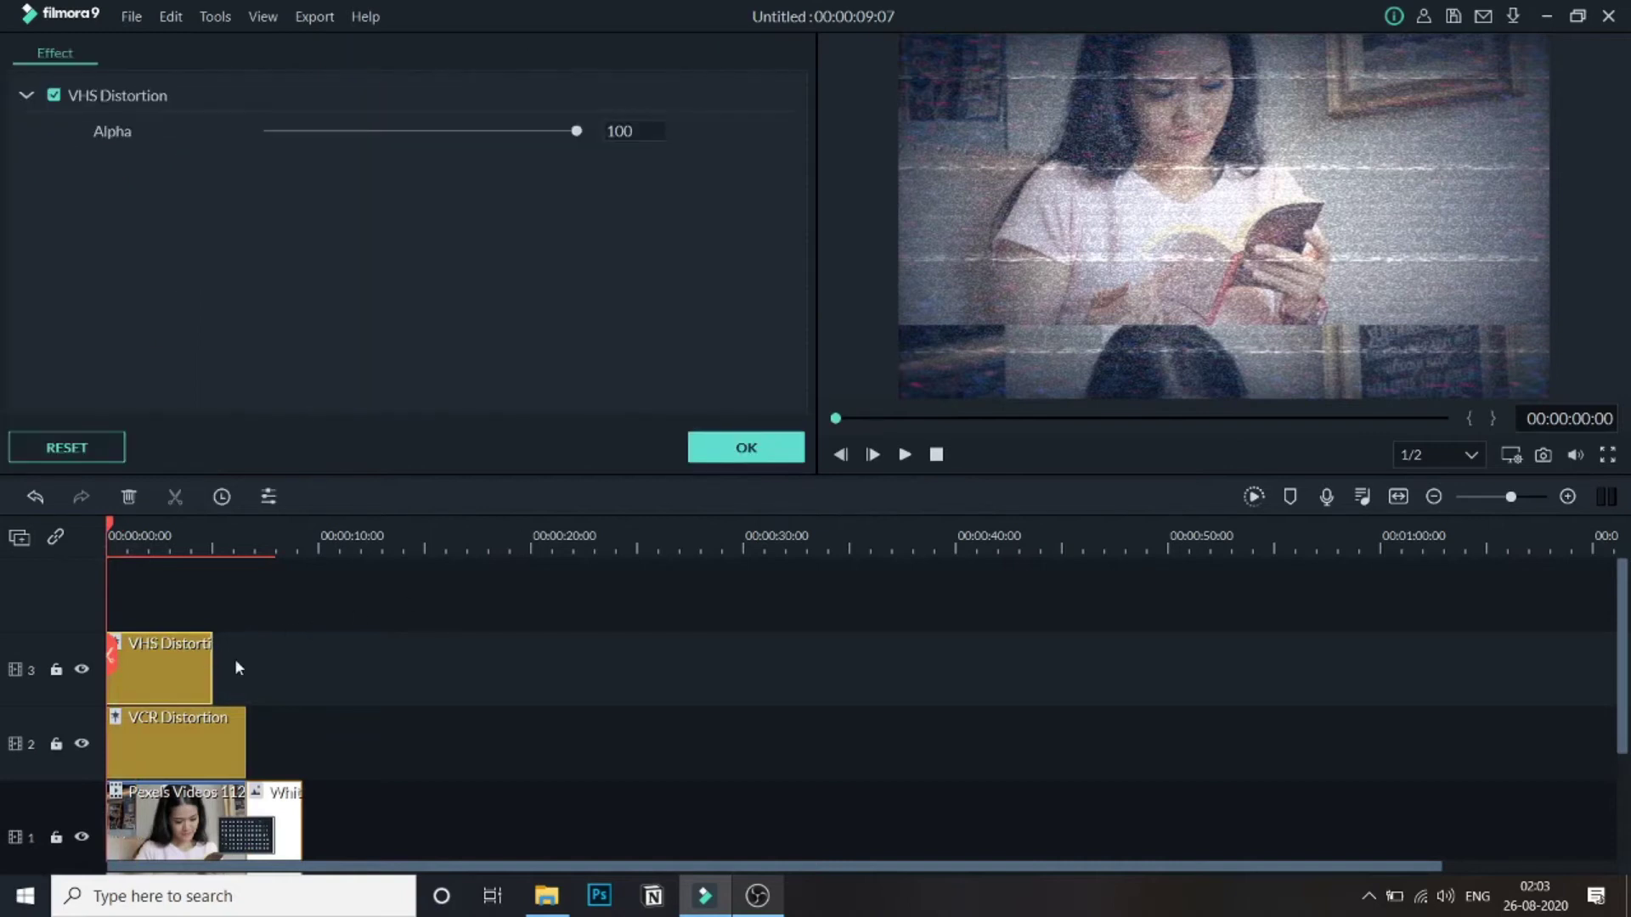
pyautogui.click(747, 447)
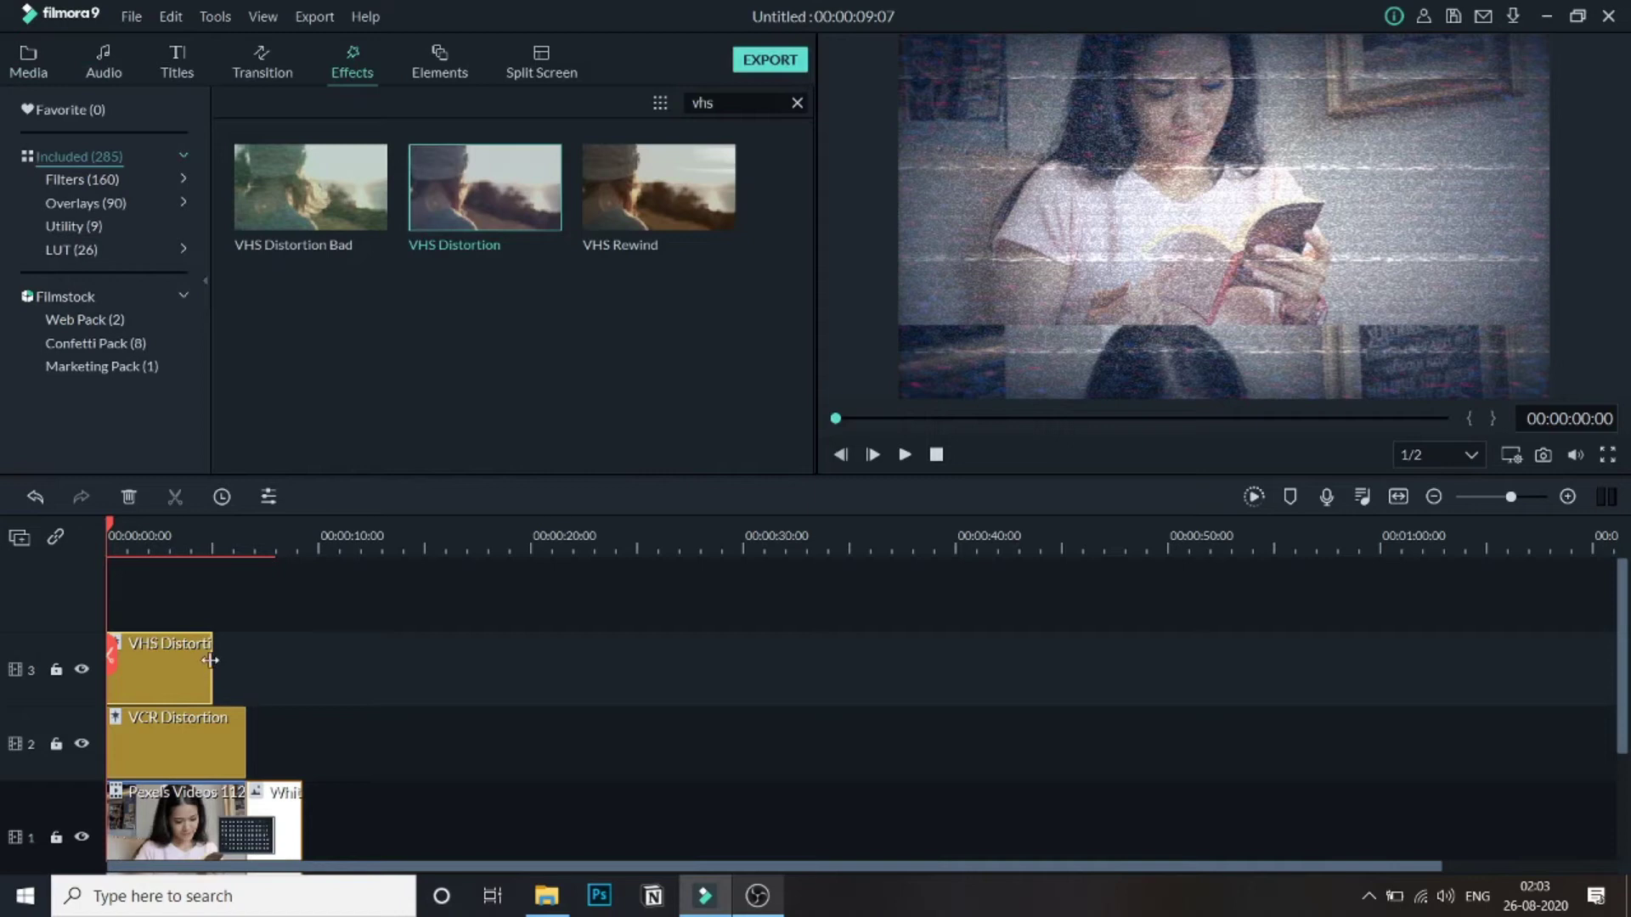
# Stretch VHS Distortion to match the VCR layer's length and play the intro to preview it
pyautogui.moveTo(210, 660); pyautogui.dragTo(245, 661)
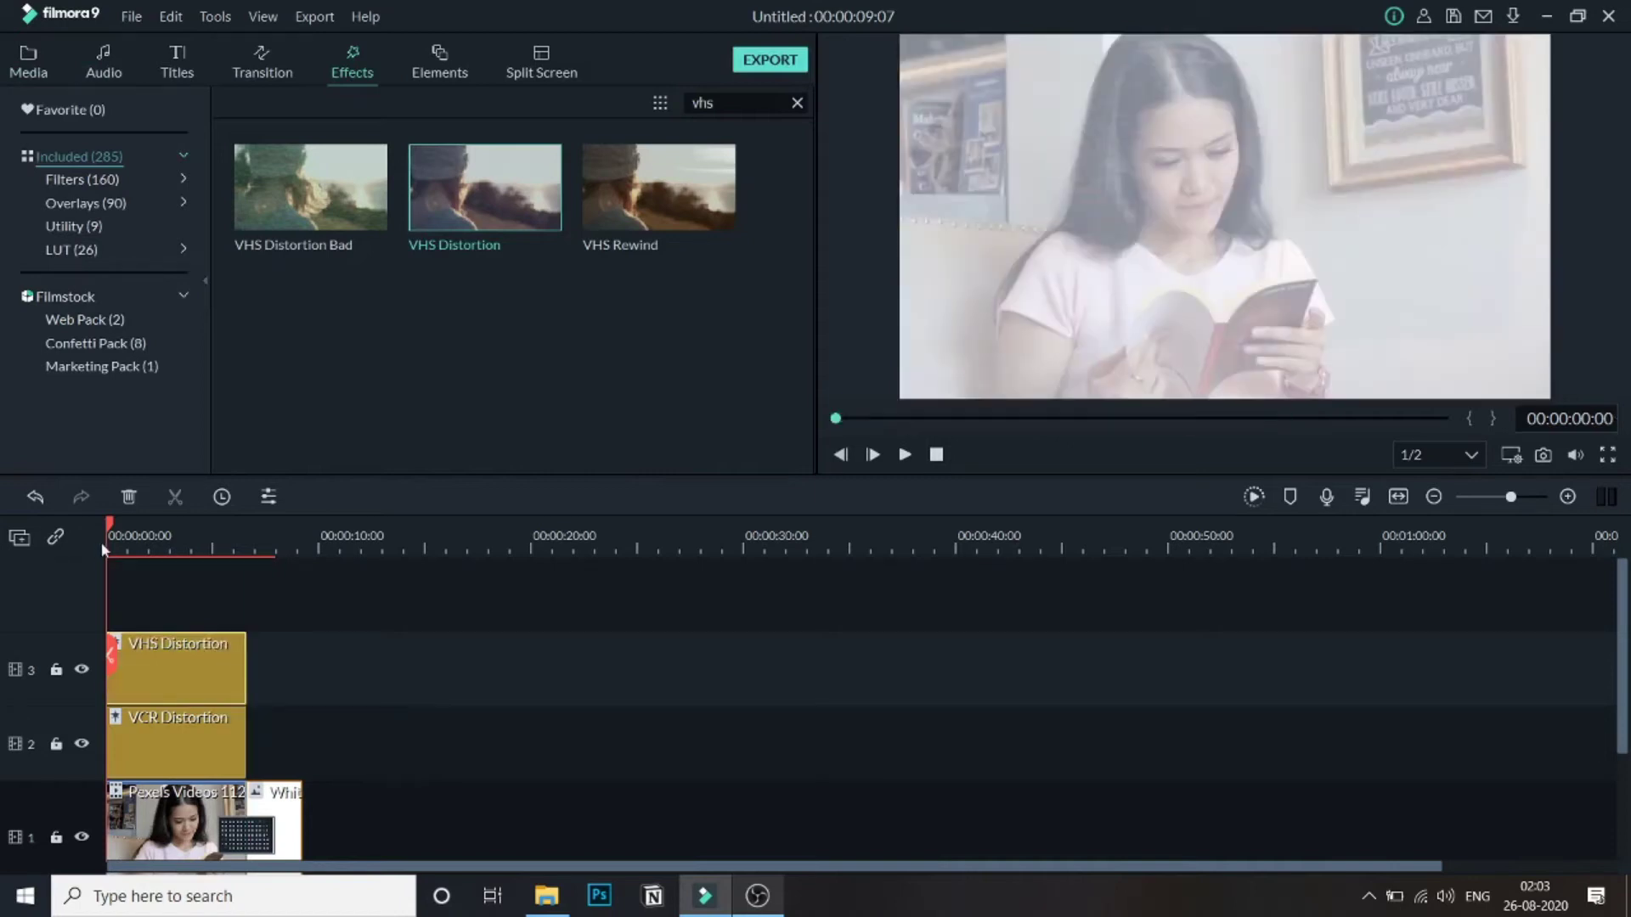
pyautogui.click(907, 455)
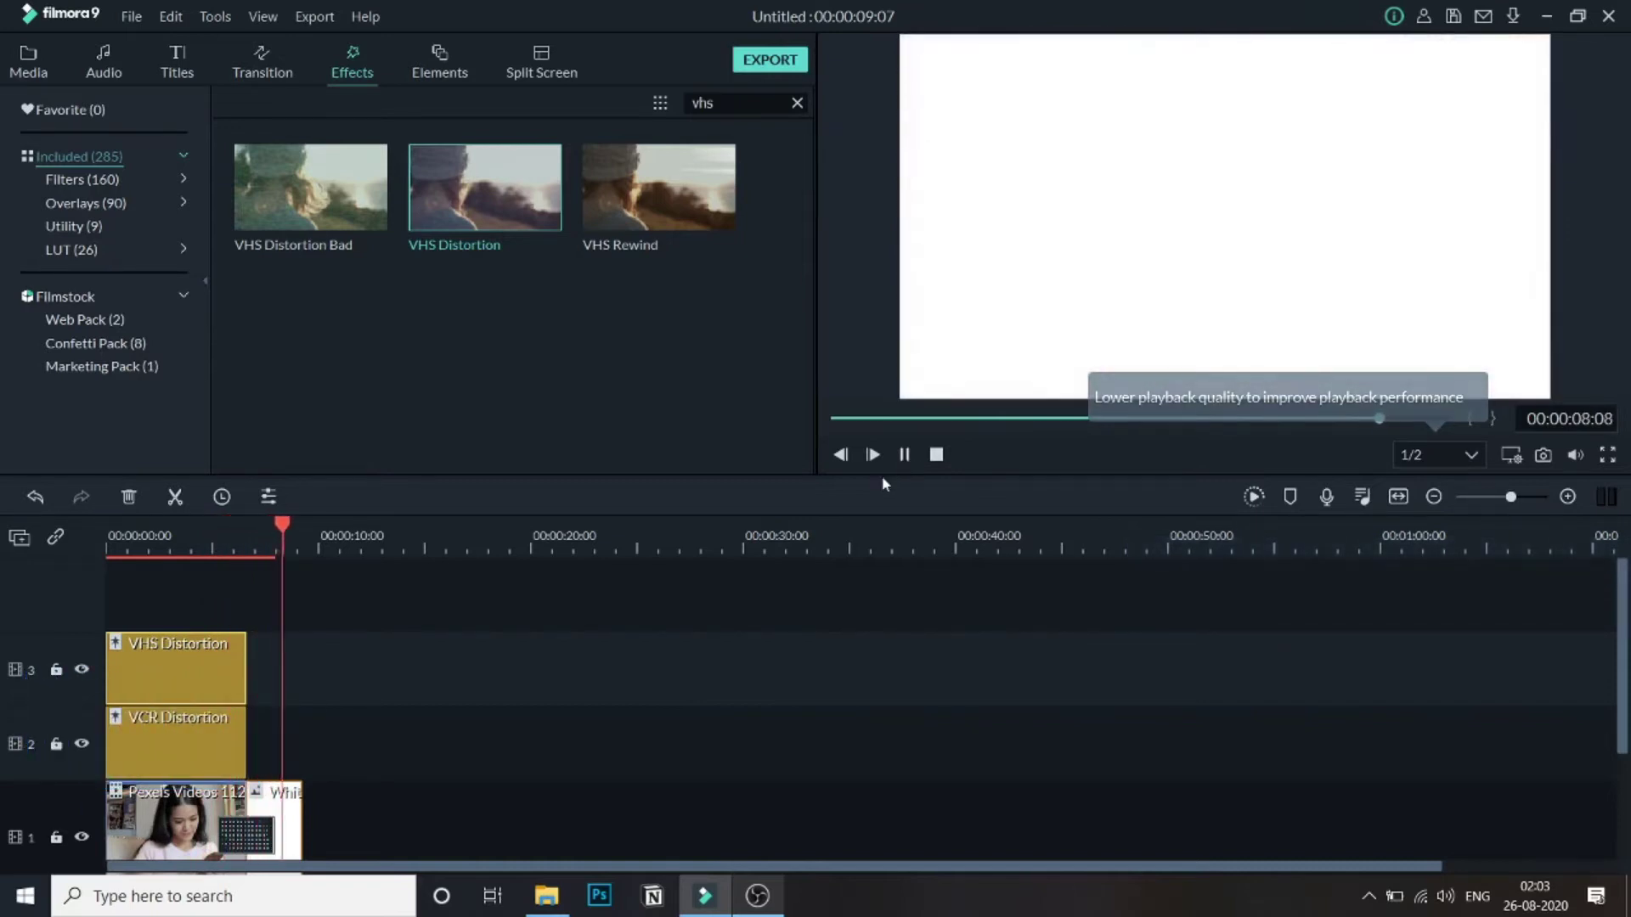
pyautogui.click(905, 455)
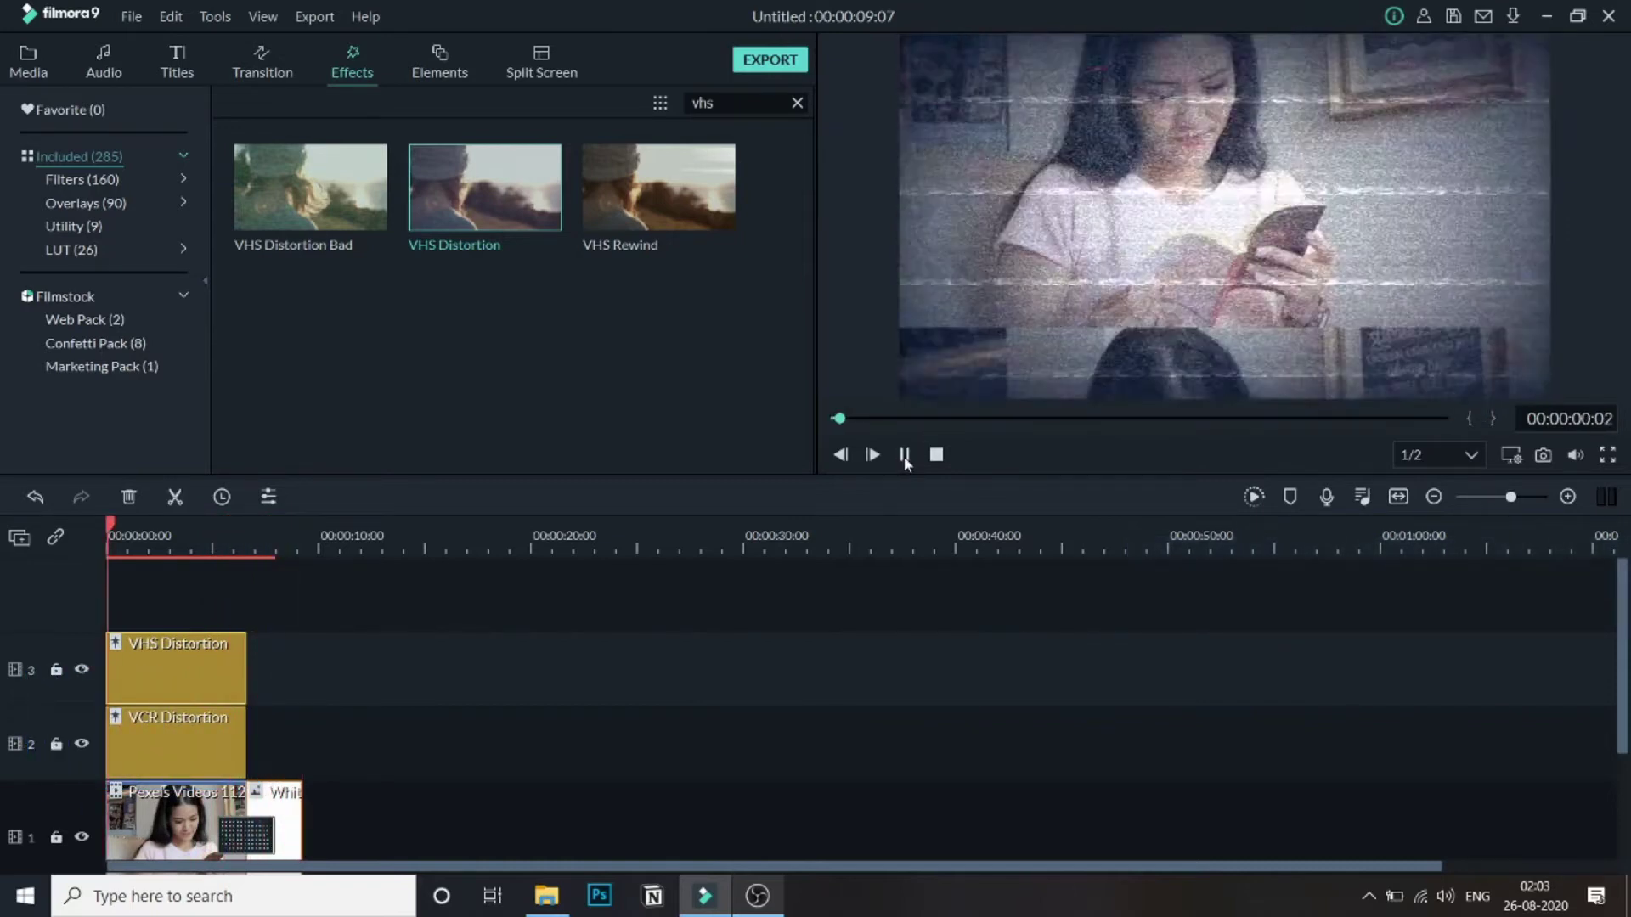
pyautogui.click(905, 455)
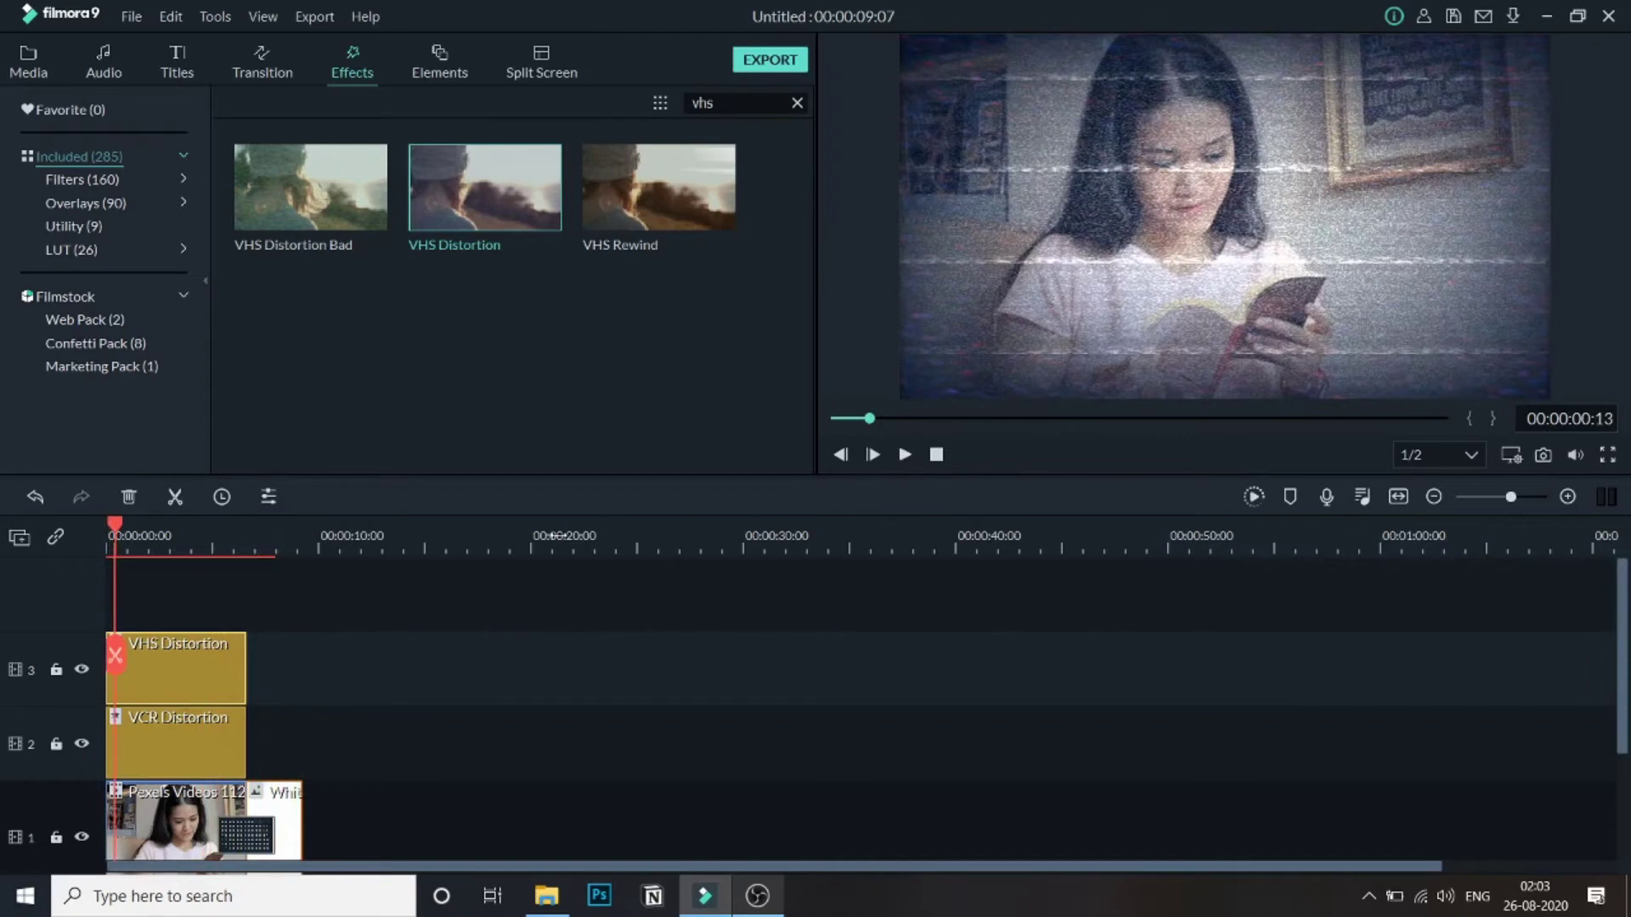
# Extend both VCR and VHS Distortion layers to about 7 seconds and play from around 6 seconds
pyautogui.doubleClick(243, 658)
pyautogui.click(746, 447)
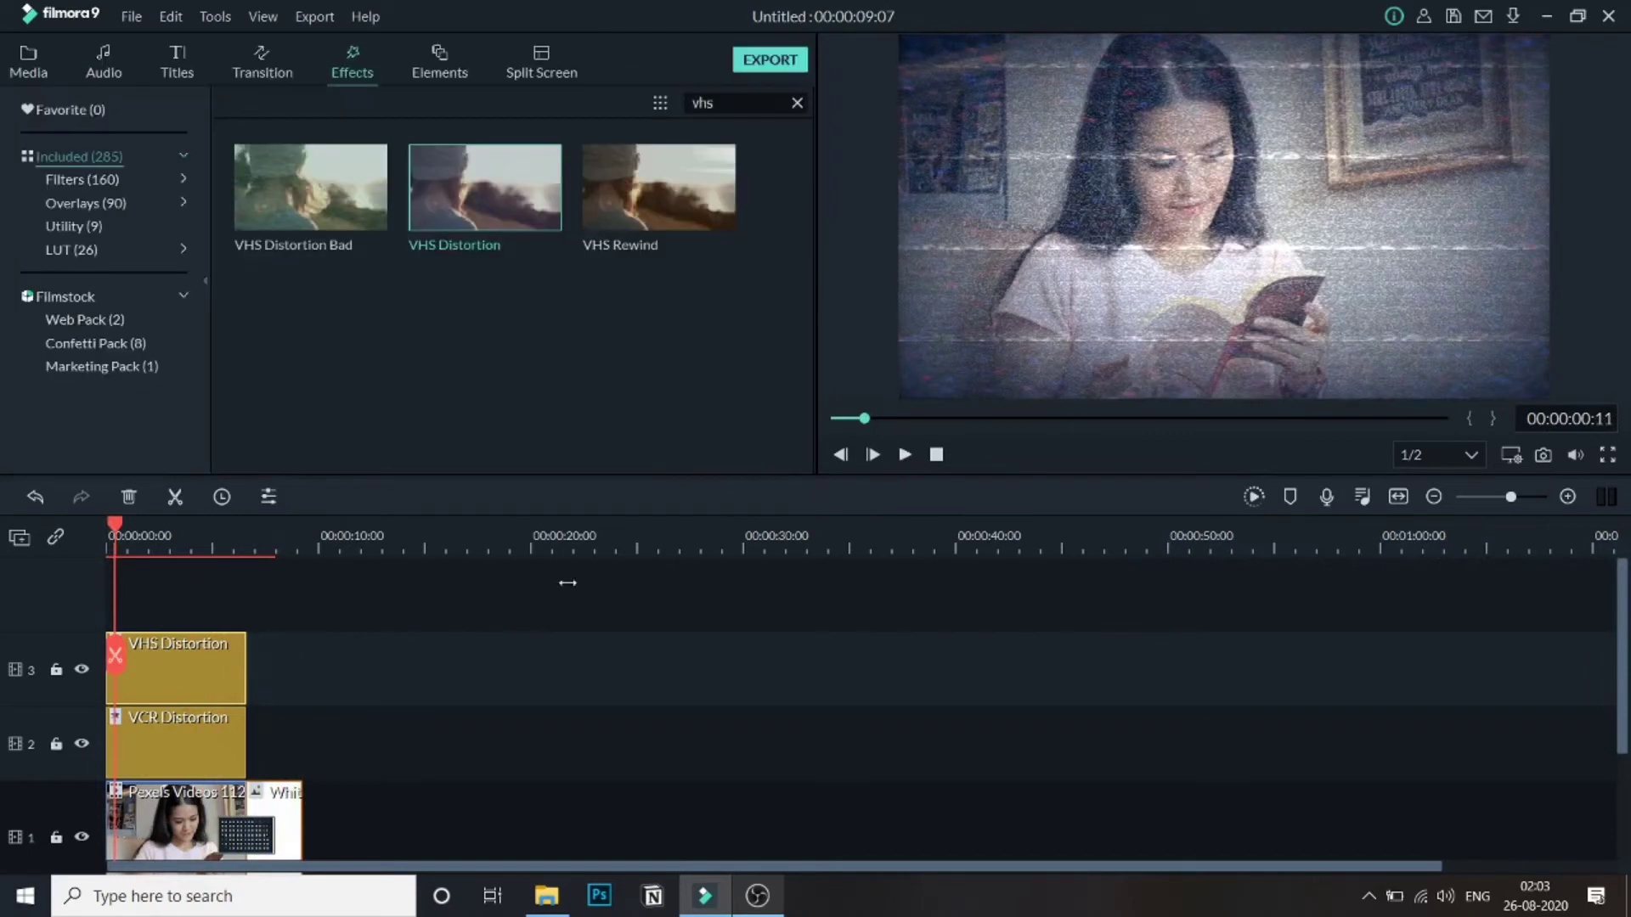
pyautogui.doubleClick(238, 735)
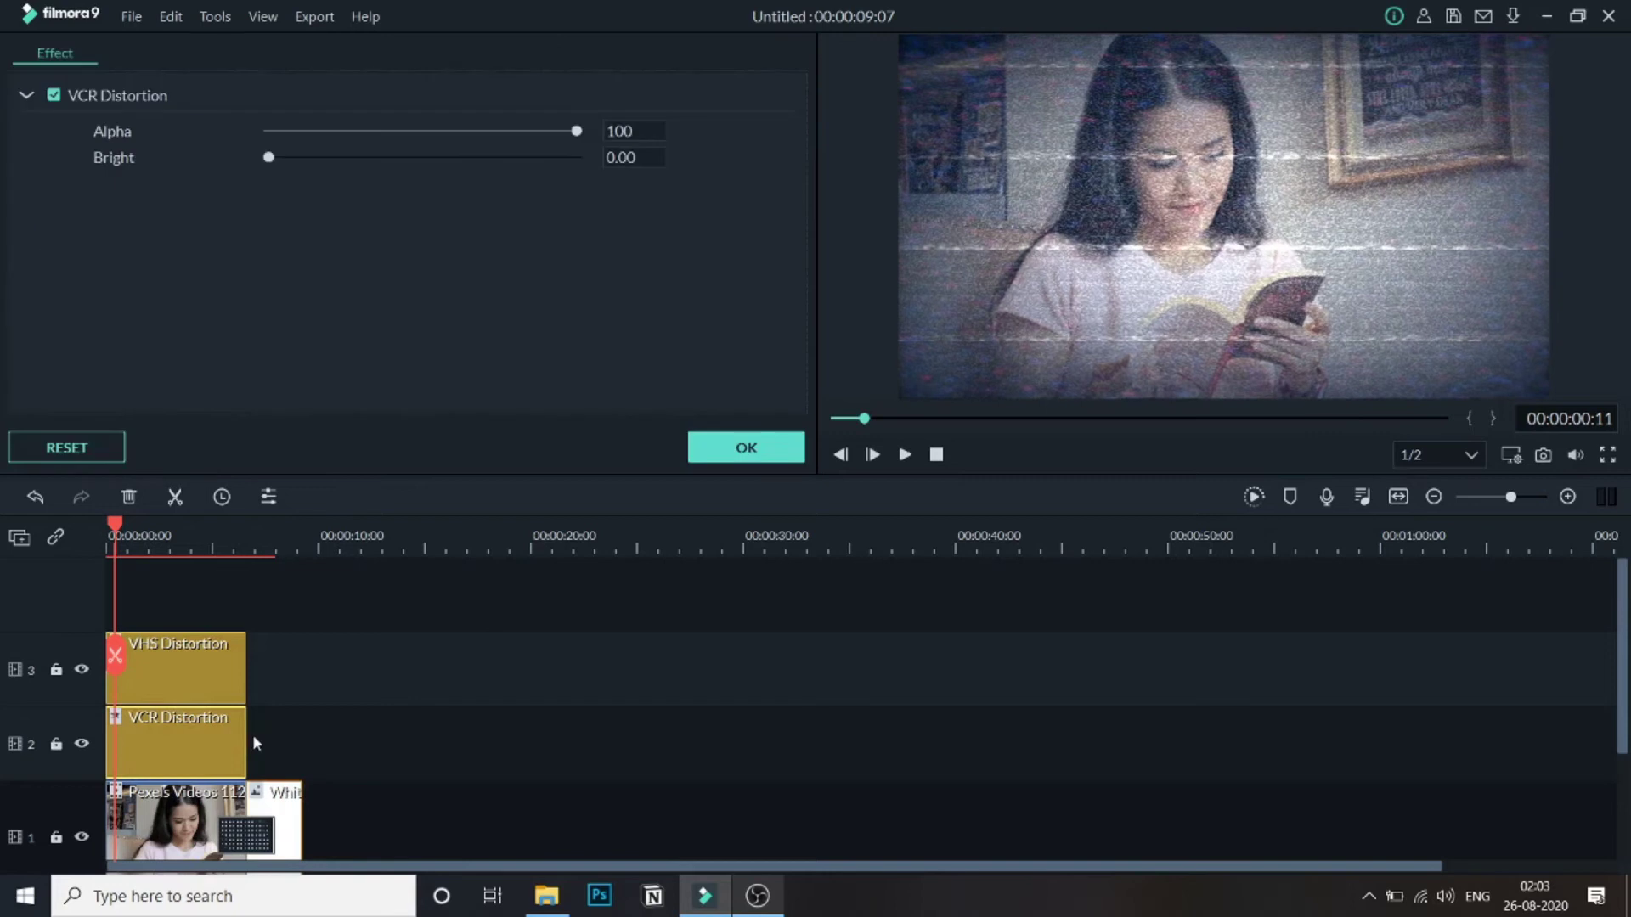
pyautogui.moveTo(246, 741); pyautogui.dragTo(259, 743)
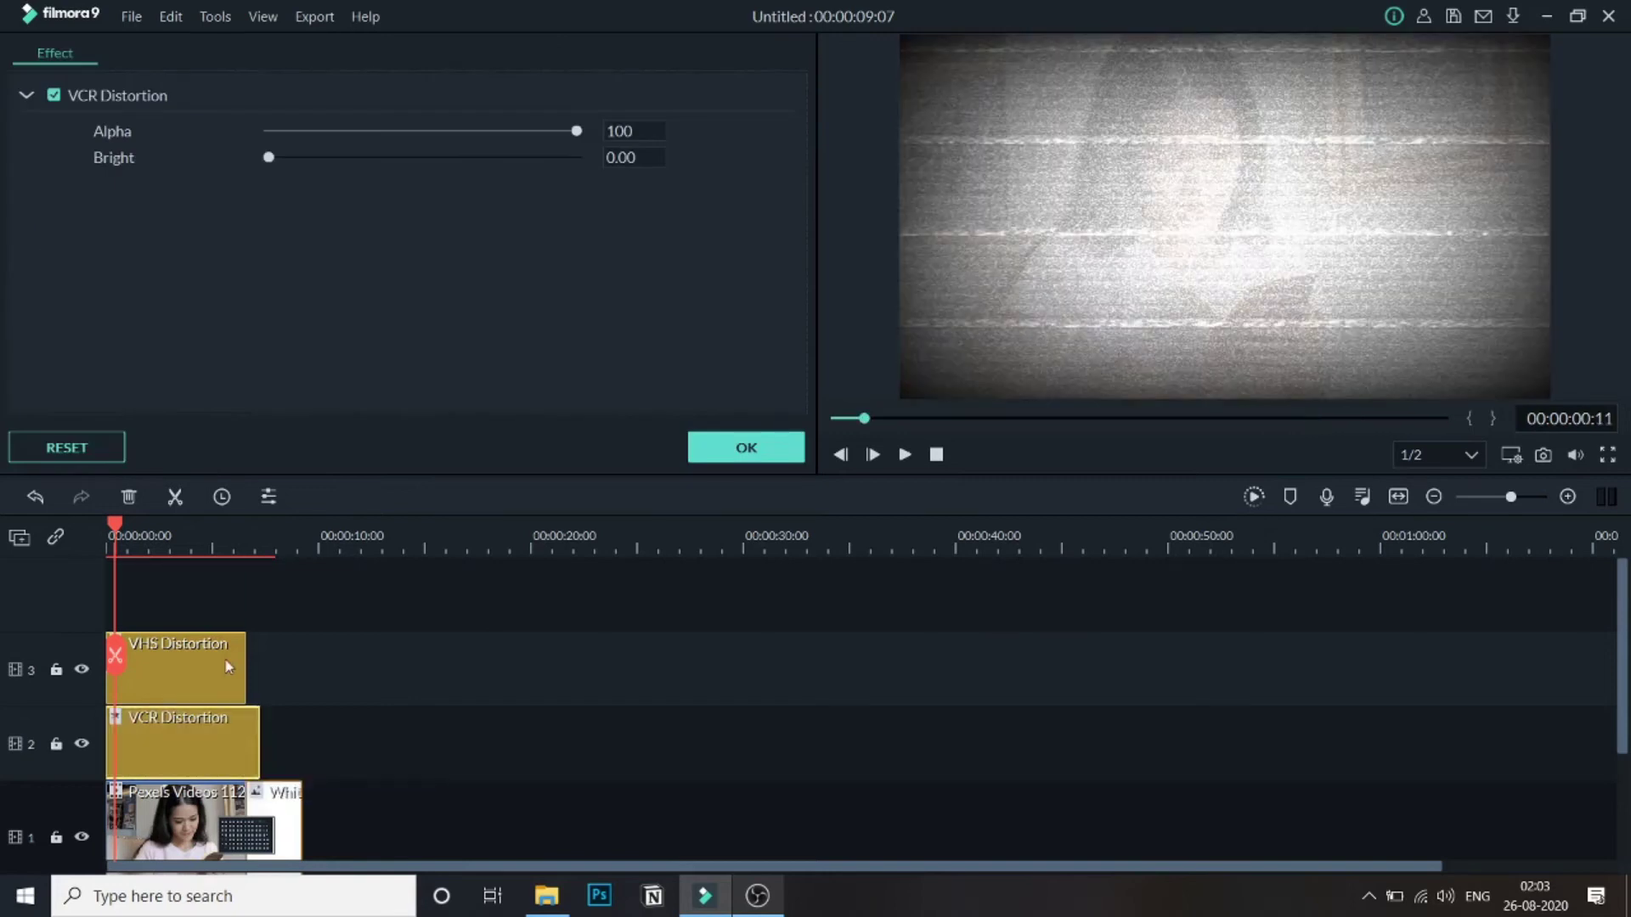
pyautogui.doubleClick(244, 669)
pyautogui.moveTo(244, 670); pyautogui.dragTo(259, 671)
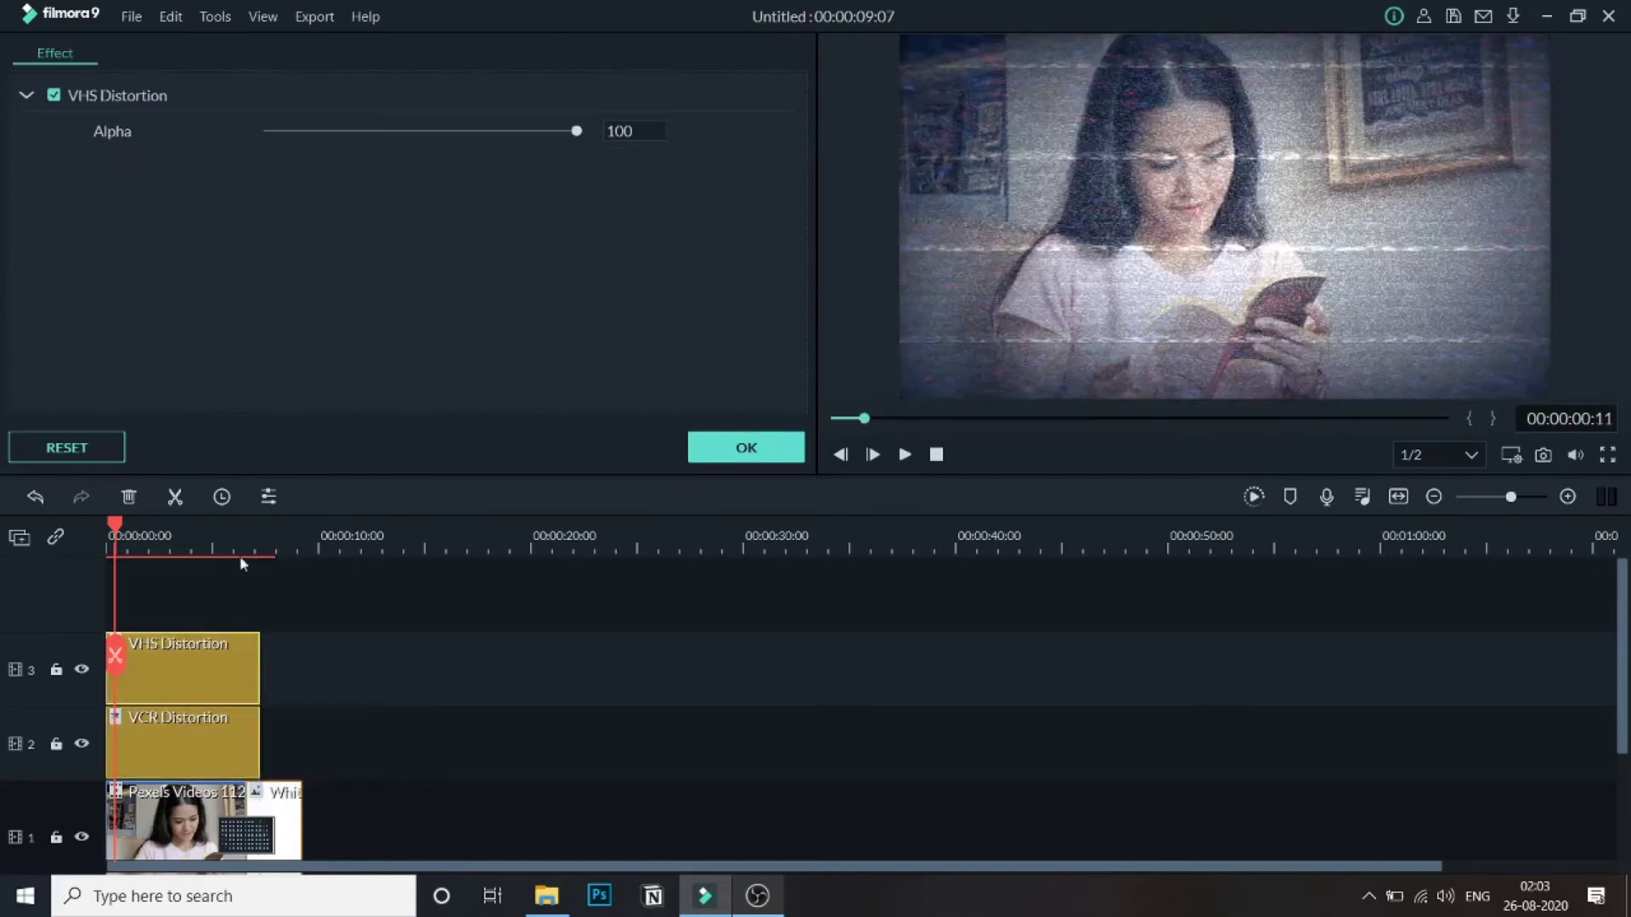
pyautogui.click(234, 548)
pyautogui.click(746, 447)
pyautogui.click(904, 454)
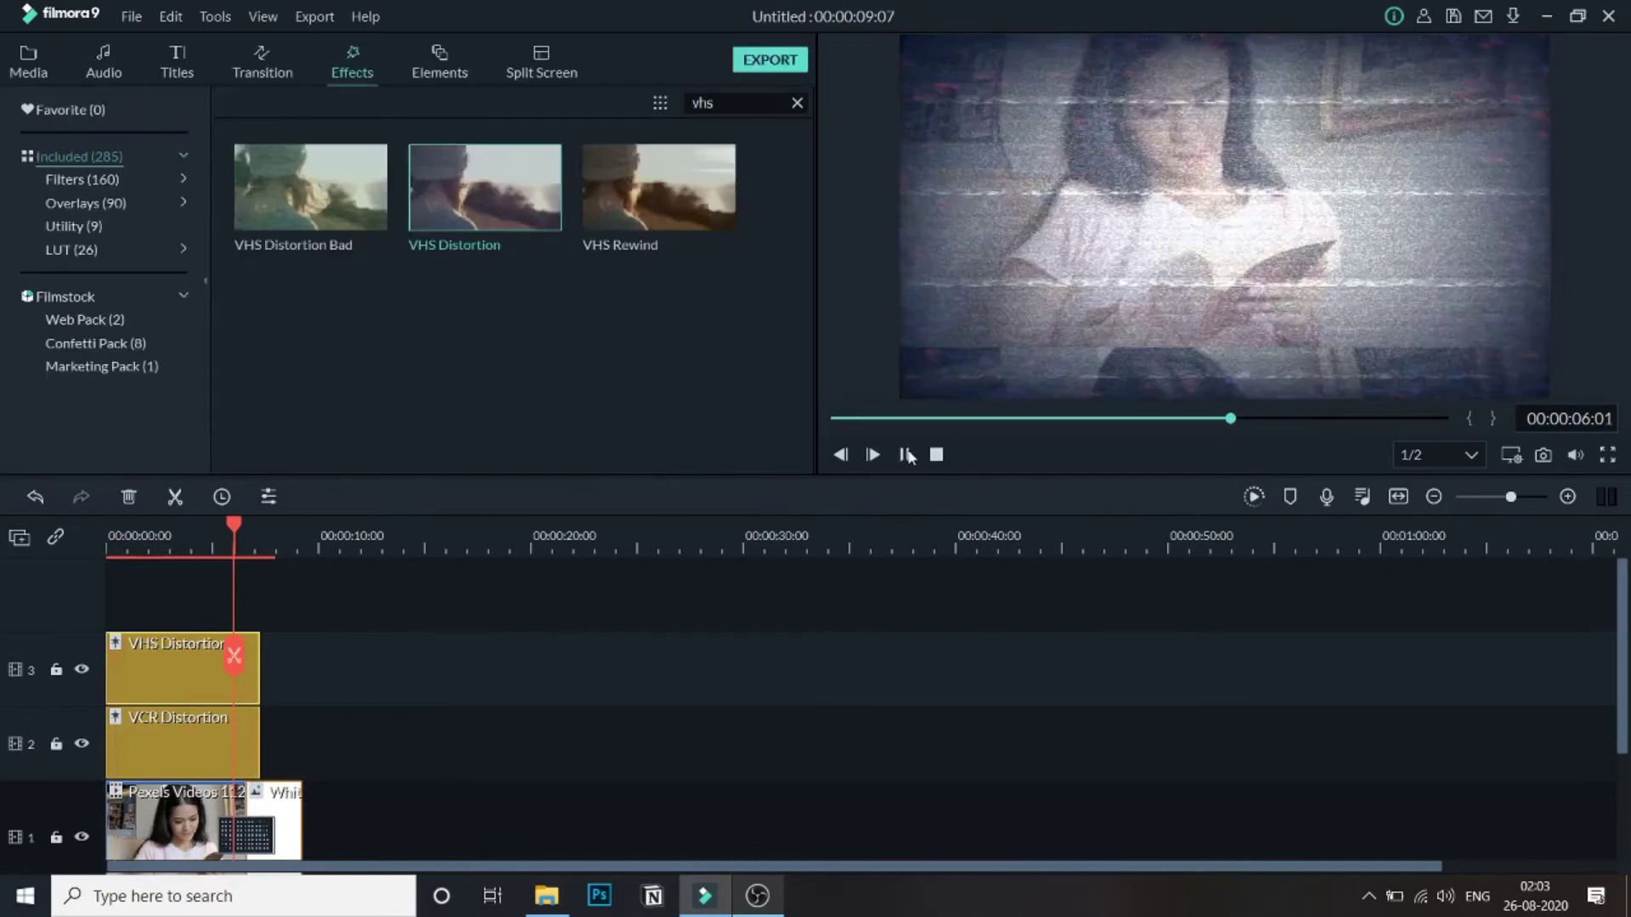